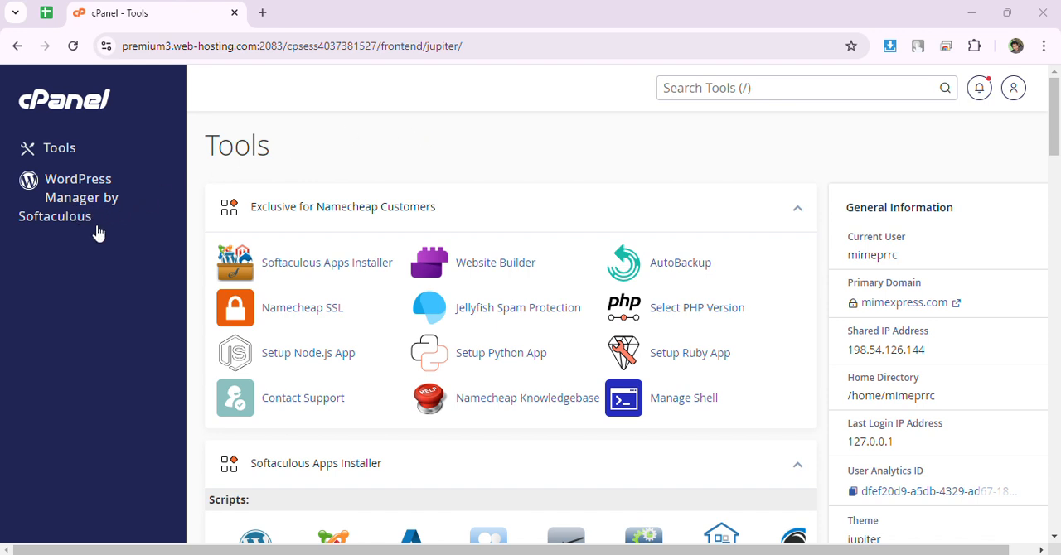
Open the form for a new WordPress installation in the WordPress Manager by Softaculous.
{"action": "scroll", "coordinate": [339, 272], "scroll_direction": "down", "scroll_amount": 2}
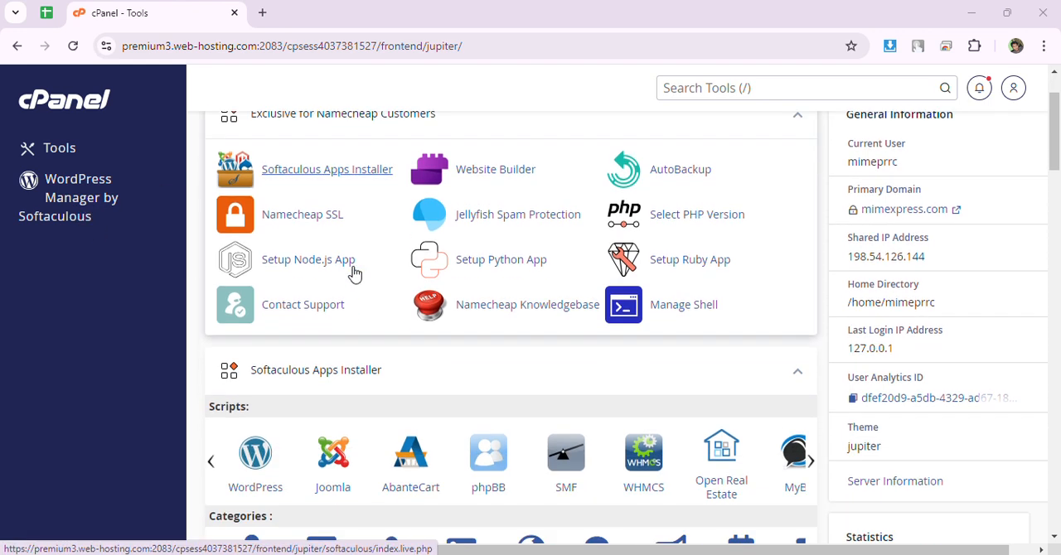
{"action": "scroll", "coordinate": [154, 343], "scroll_direction": "up", "scroll_amount": 2}
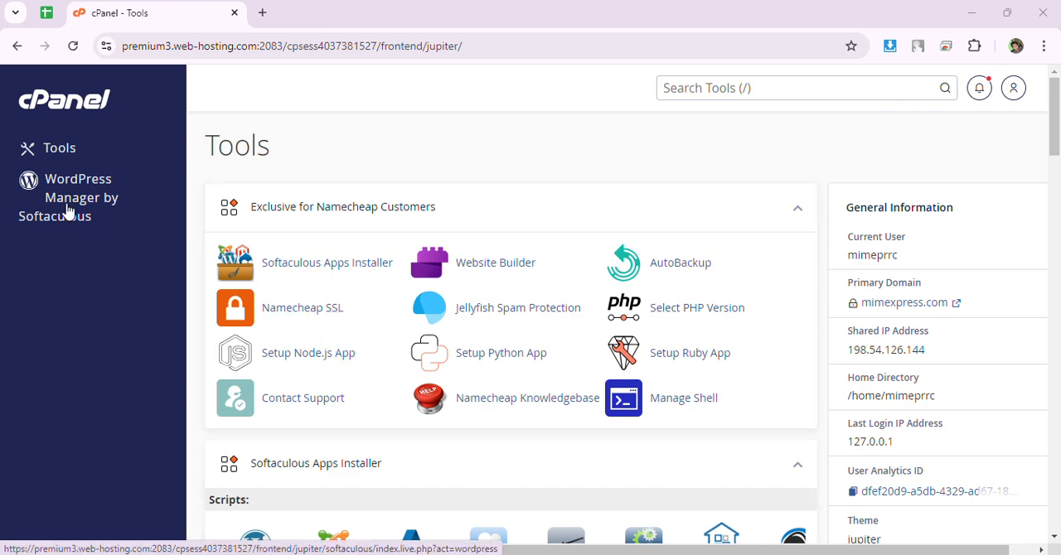
{"action": "left_click", "coordinate": [96, 196]}
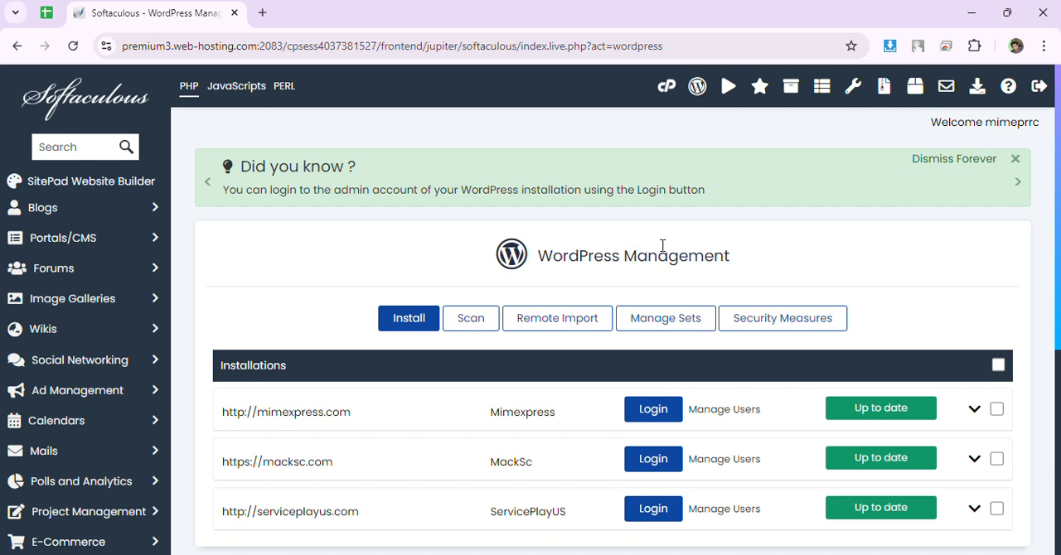
{"action": "left_click", "coordinate": [405, 327]}
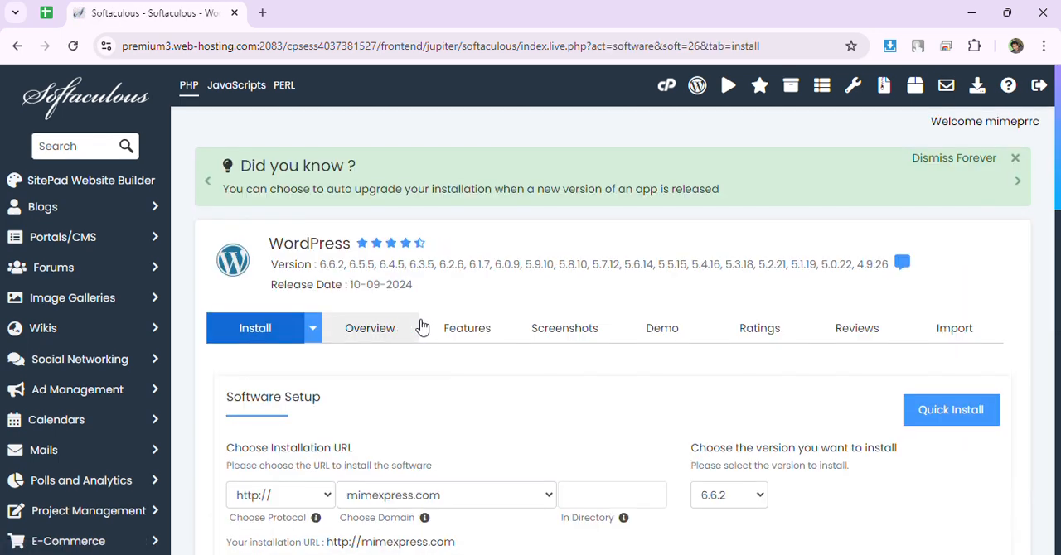
{"action": "scroll", "coordinate": [423, 325], "scroll_direction": "down", "scroll_amount": 1}
{"action": "scroll", "coordinate": [431, 324], "scroll_direction": "down", "scroll_amount": 1}
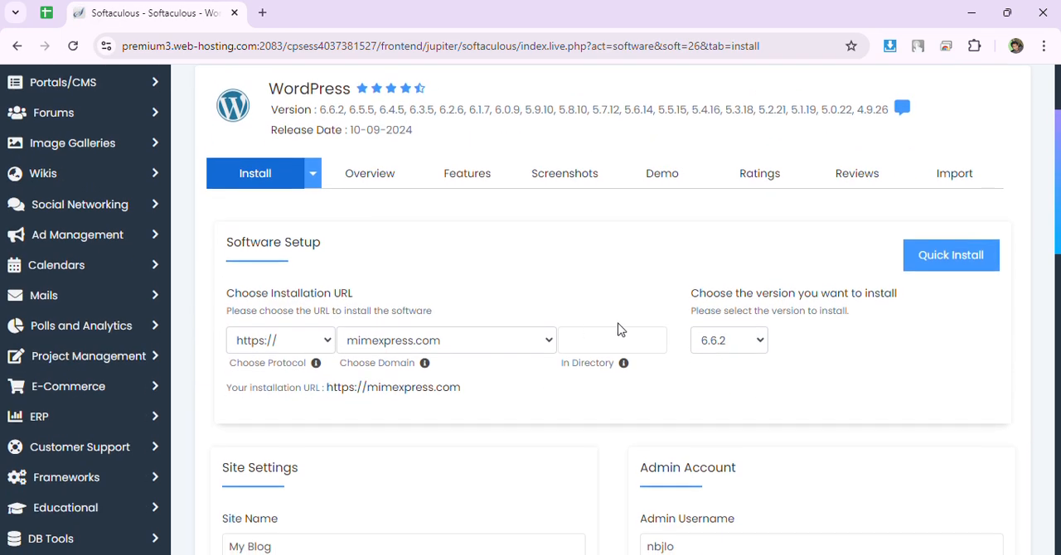
{"action": "left_click", "coordinate": [489, 341]}
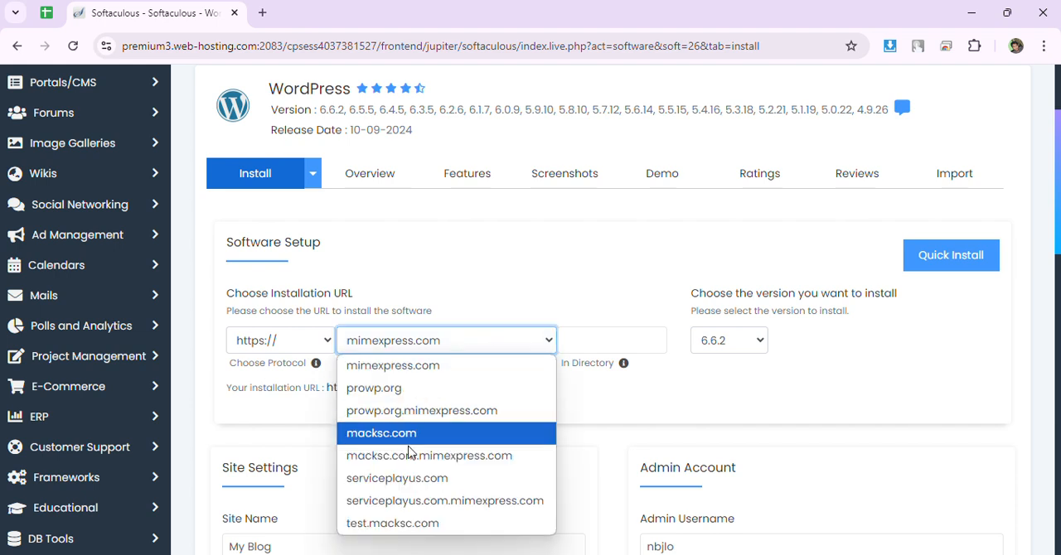
{"action": "left_click", "coordinate": [396, 523]}
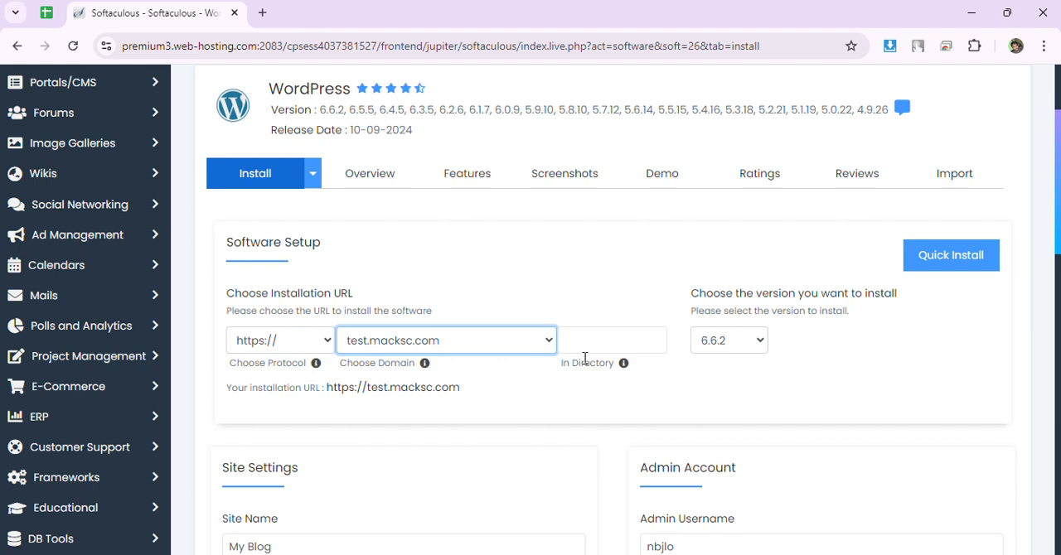
{"action": "left_click", "coordinate": [613, 348]}
{"action": "left_click", "coordinate": [286, 349]}
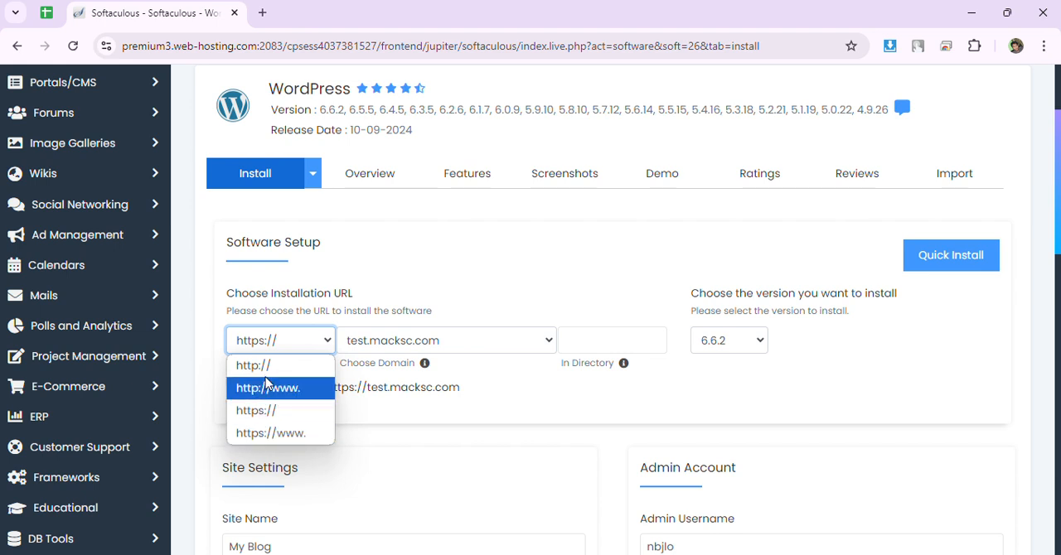
{"action": "left_click", "coordinate": [261, 411]}
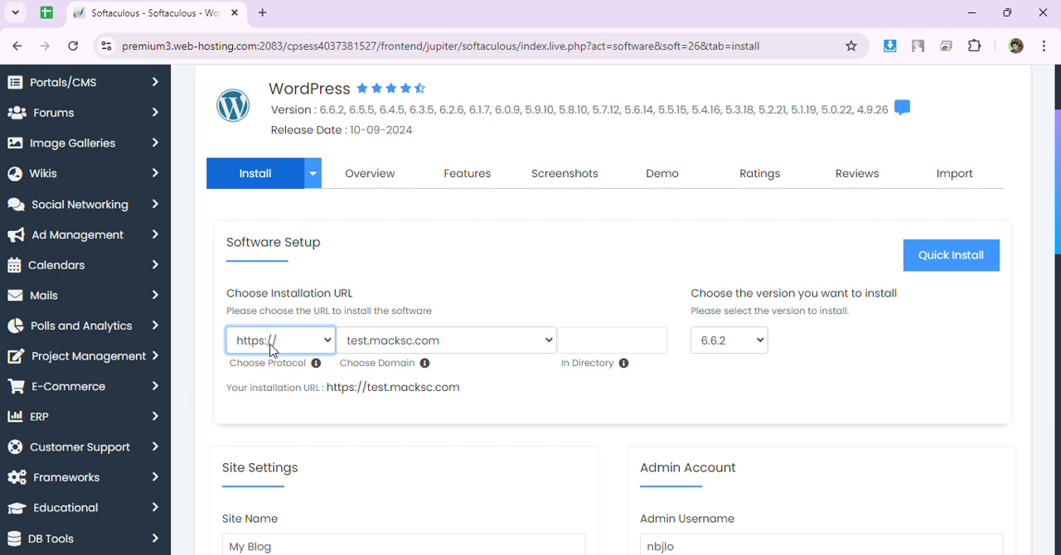
{"action": "left_click", "coordinate": [576, 347]}
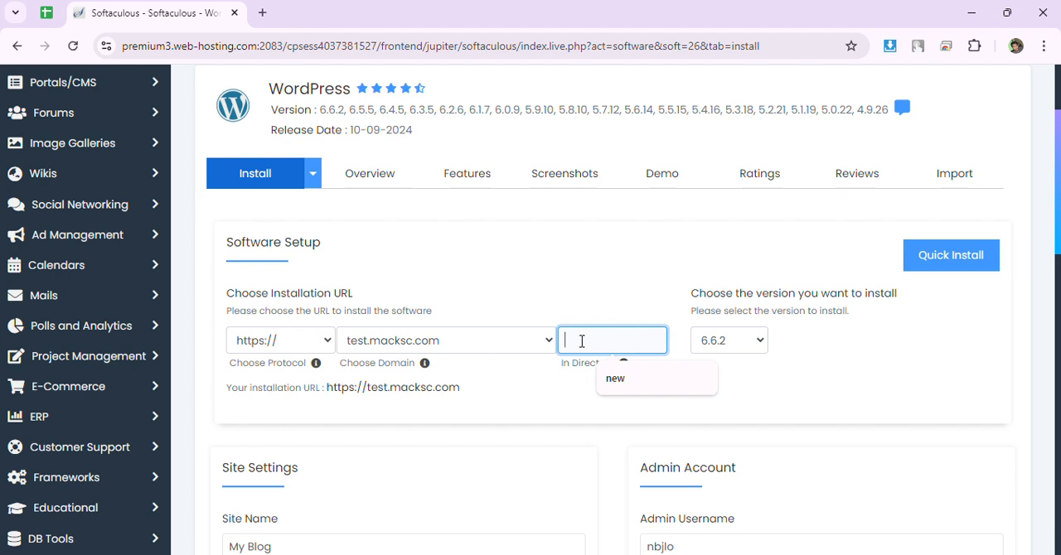
{"action": "left_click", "coordinate": [554, 275]}
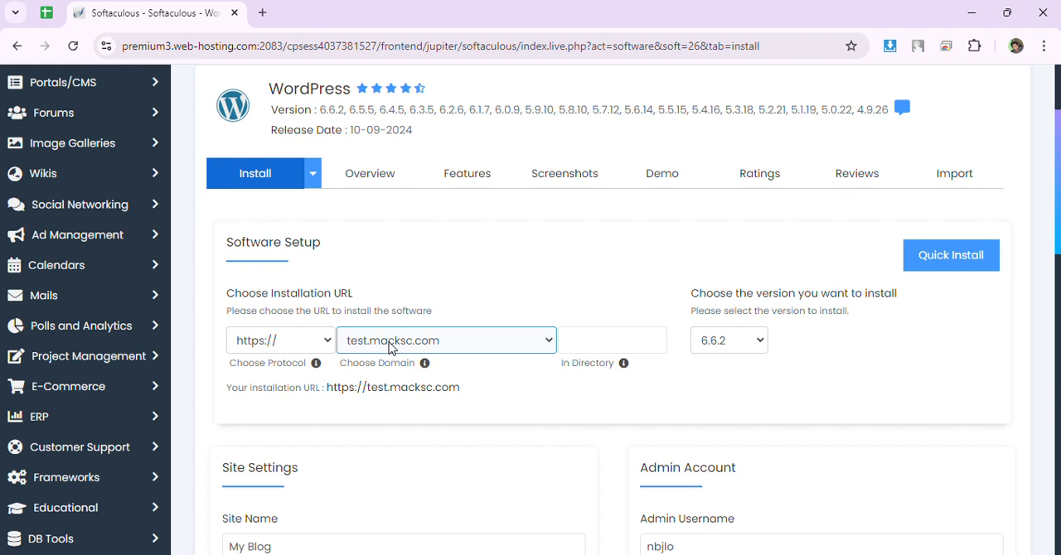
{"action": "left_click", "coordinate": [584, 343]}
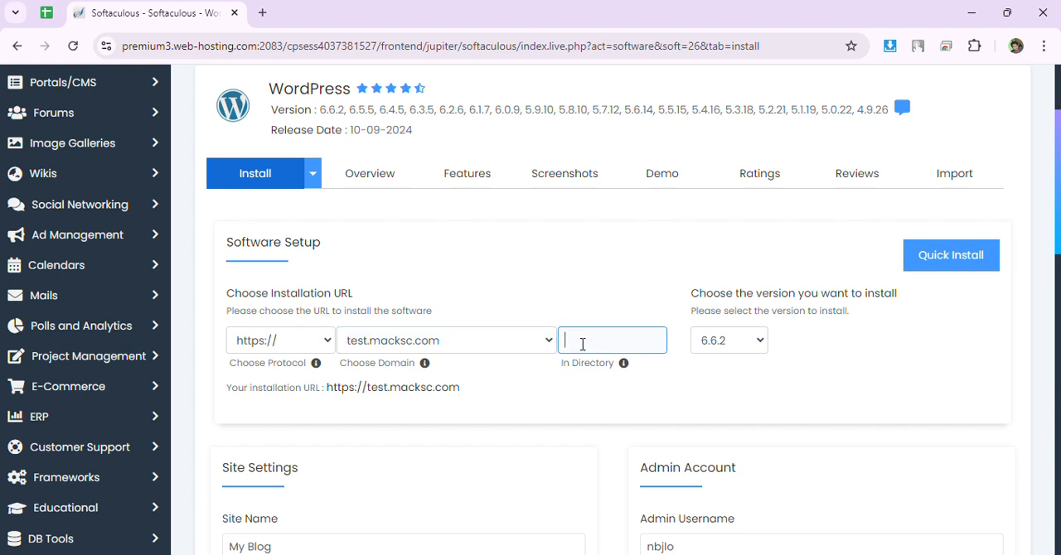
{"action": "left_click", "coordinate": [568, 263]}
{"action": "left_click", "coordinate": [615, 336]}
Look through the list of WordPress versions offered for the installation.
{"action": "left_click", "coordinate": [744, 347]}
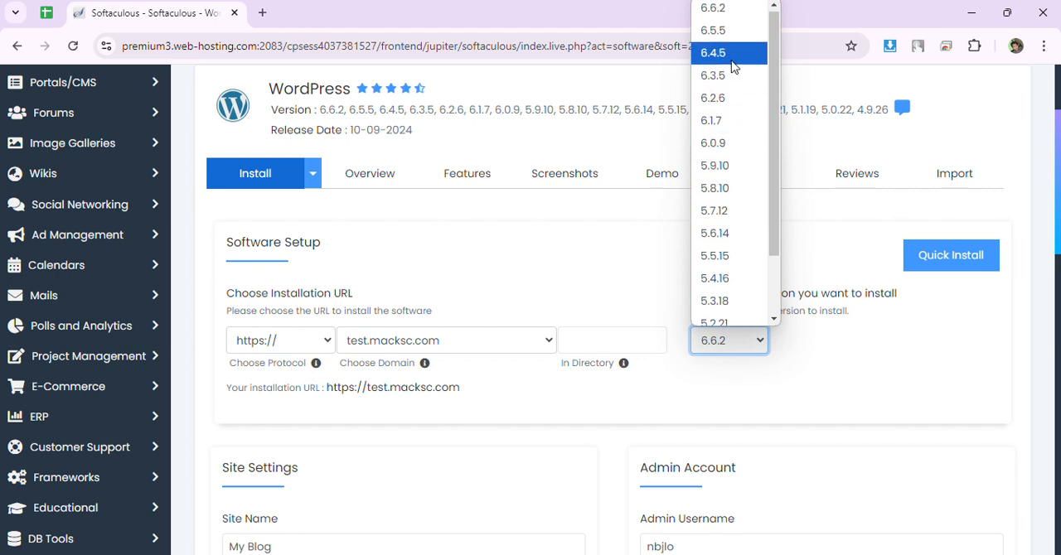
{"action": "scroll", "coordinate": [729, 74], "scroll_direction": "down", "scroll_amount": 2}
{"action": "scroll", "coordinate": [720, 269], "scroll_direction": "up", "scroll_amount": 2}
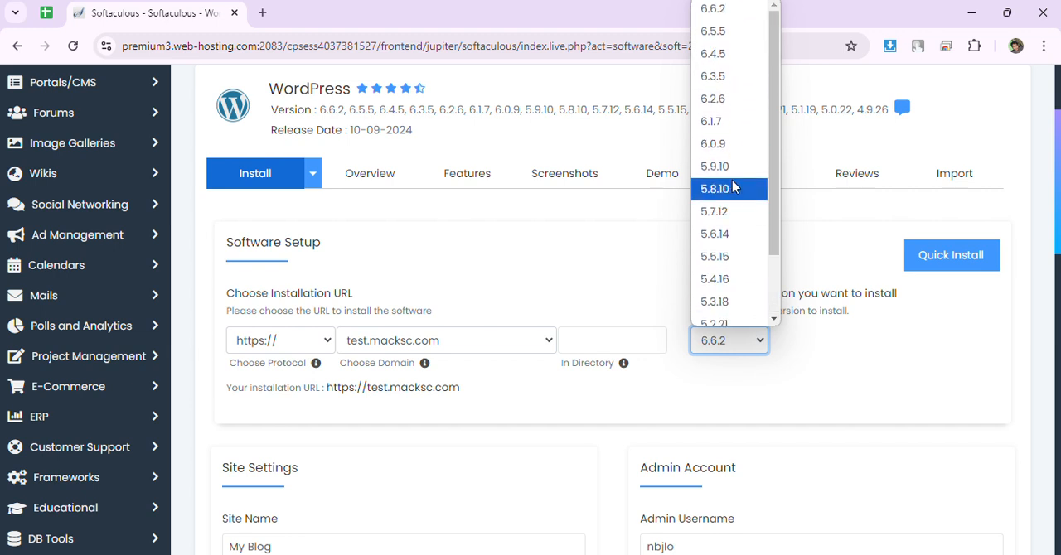
{"action": "left_click", "coordinate": [867, 377]}
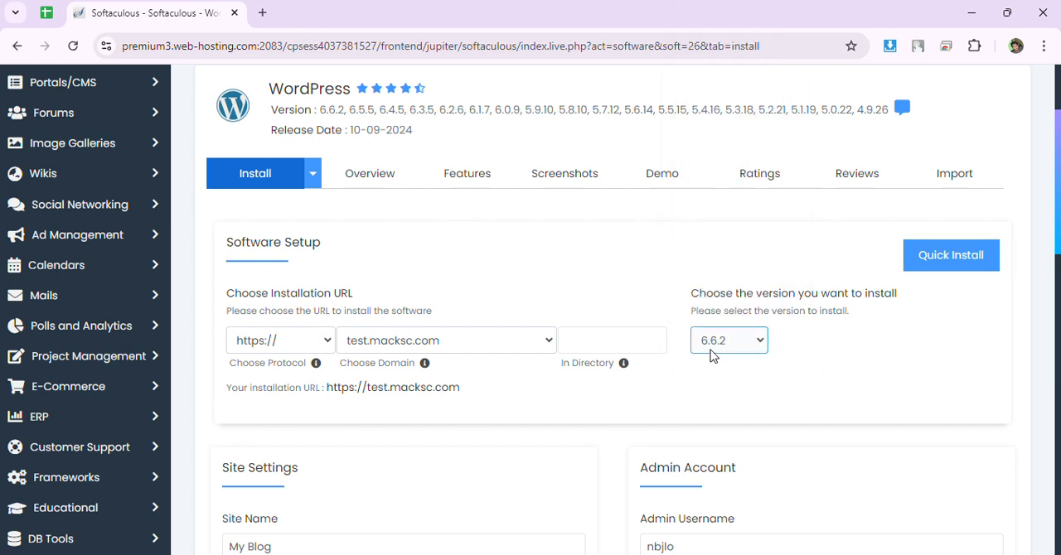
{"action": "left_click", "coordinate": [756, 343]}
{"action": "scroll", "coordinate": [718, 137], "scroll_direction": "down", "scroll_amount": 1}
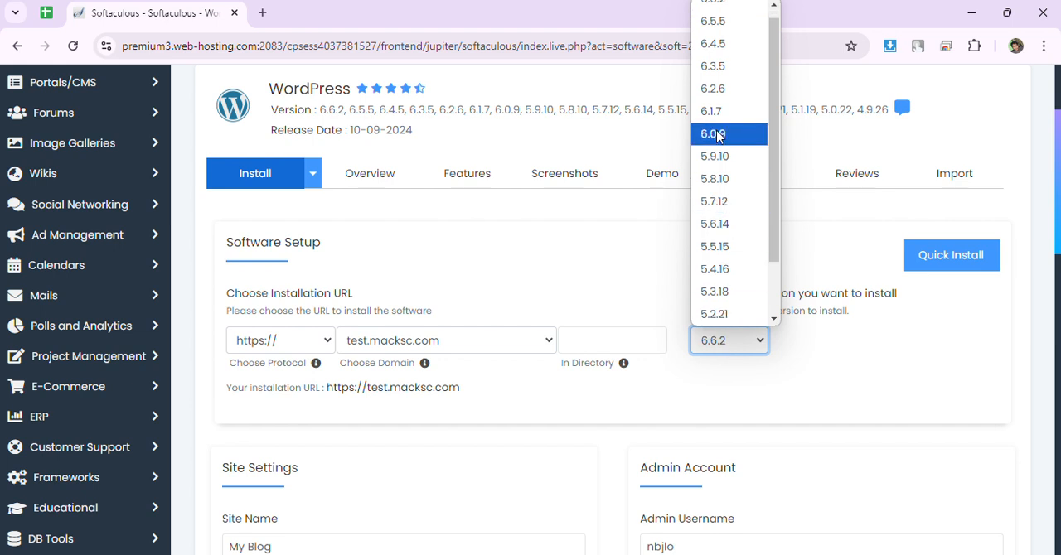
{"action": "left_click", "coordinate": [576, 305]}
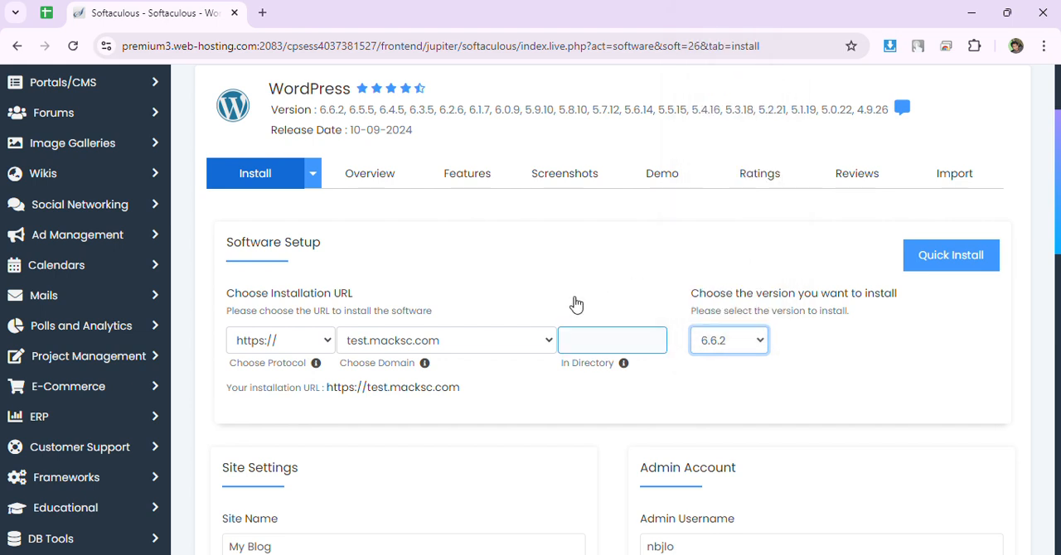
{"action": "left_click", "coordinate": [576, 305]}
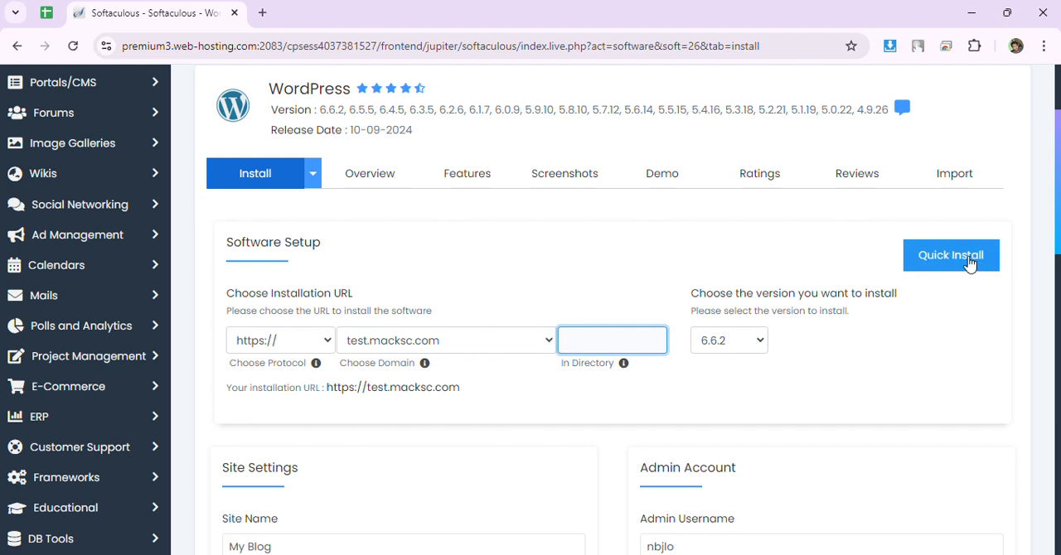
{"action": "left_click", "coordinate": [729, 255]}
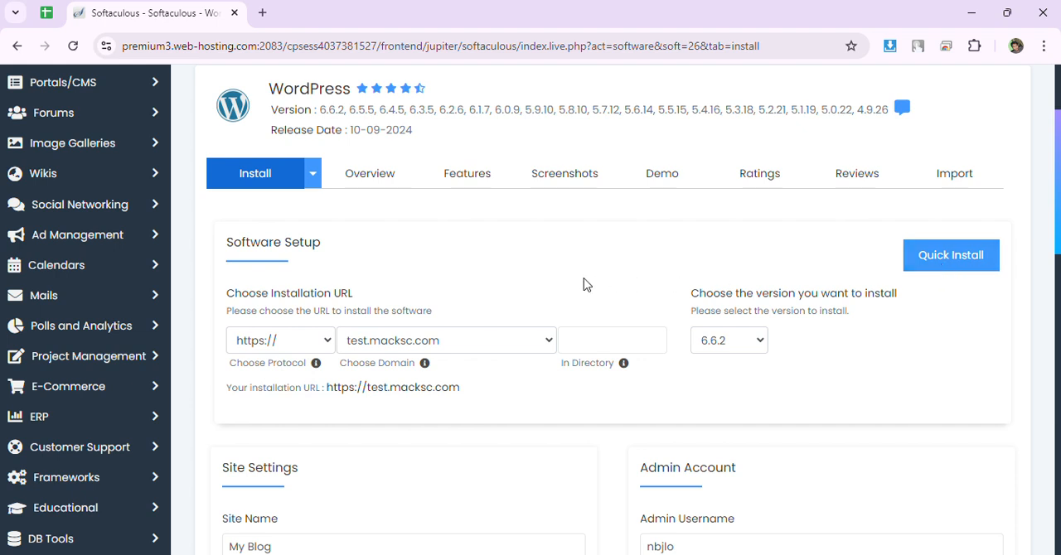
Review the site name and site description fields and the Admin Account section of the installation form.
{"action": "scroll", "coordinate": [584, 285], "scroll_direction": "down", "scroll_amount": 1}
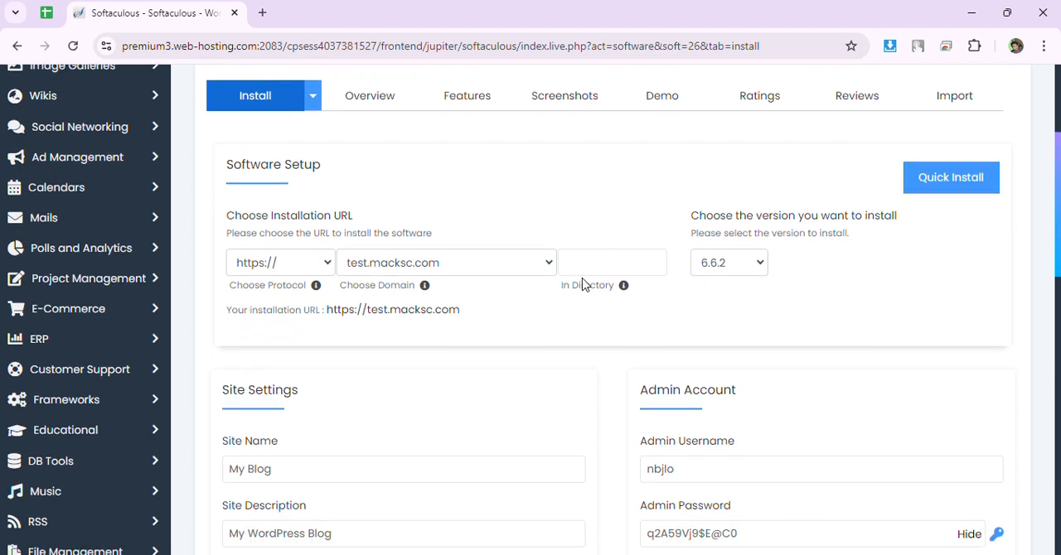
{"action": "scroll", "coordinate": [585, 284], "scroll_direction": "up", "scroll_amount": 1}
{"action": "scroll", "coordinate": [327, 310], "scroll_direction": "down", "scroll_amount": 4}
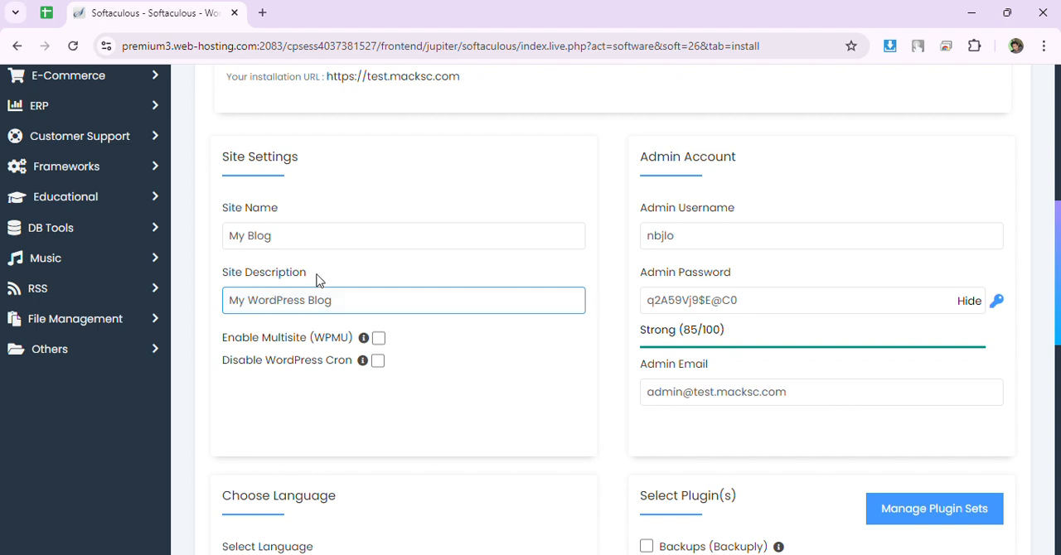
{"action": "left_click", "coordinate": [285, 237]}
{"action": "left_click_drag", "start_coordinate": [293, 236], "coordinate": [221, 240]}
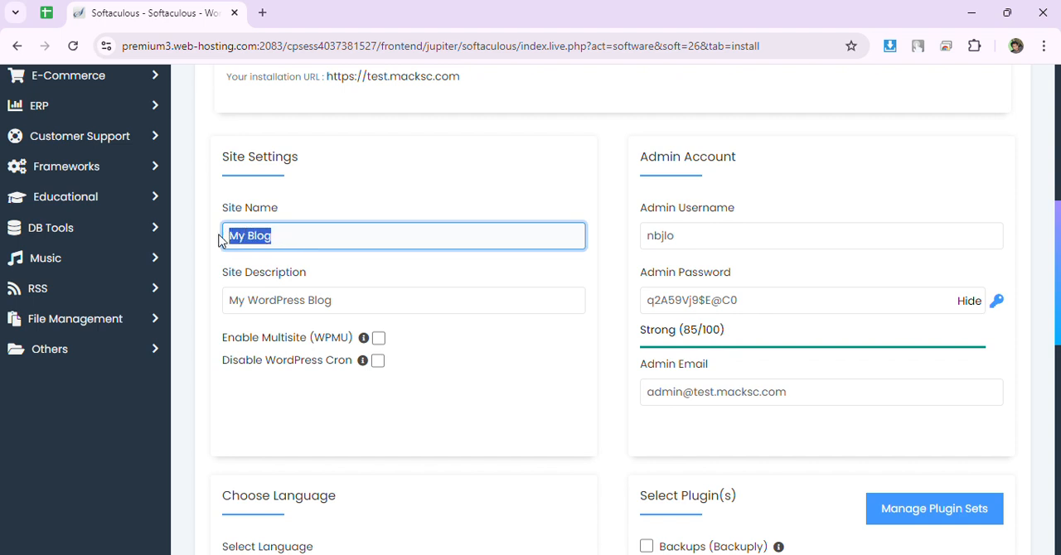
{"action": "left_click", "coordinate": [308, 238]}
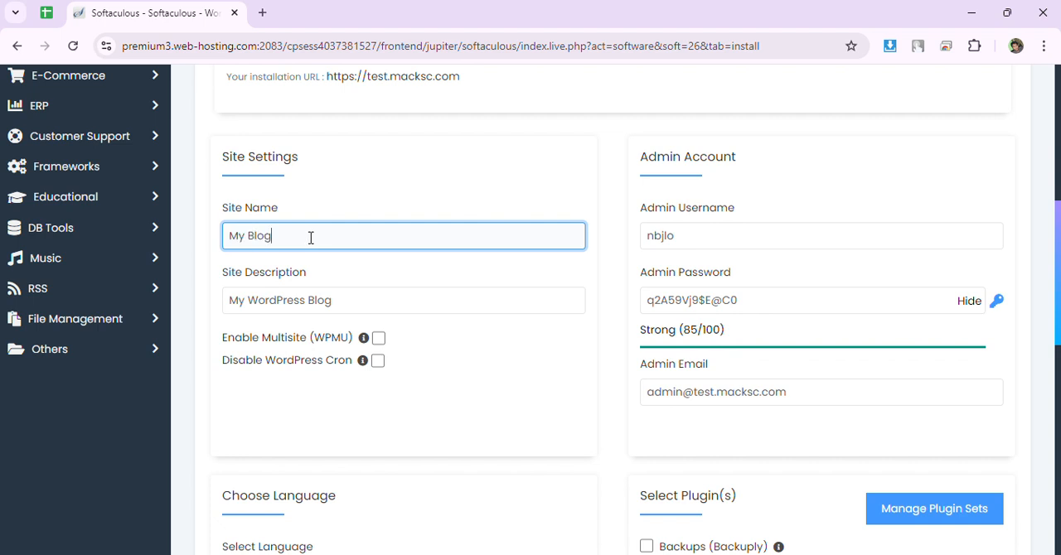
{"action": "left_click", "coordinate": [376, 305]}
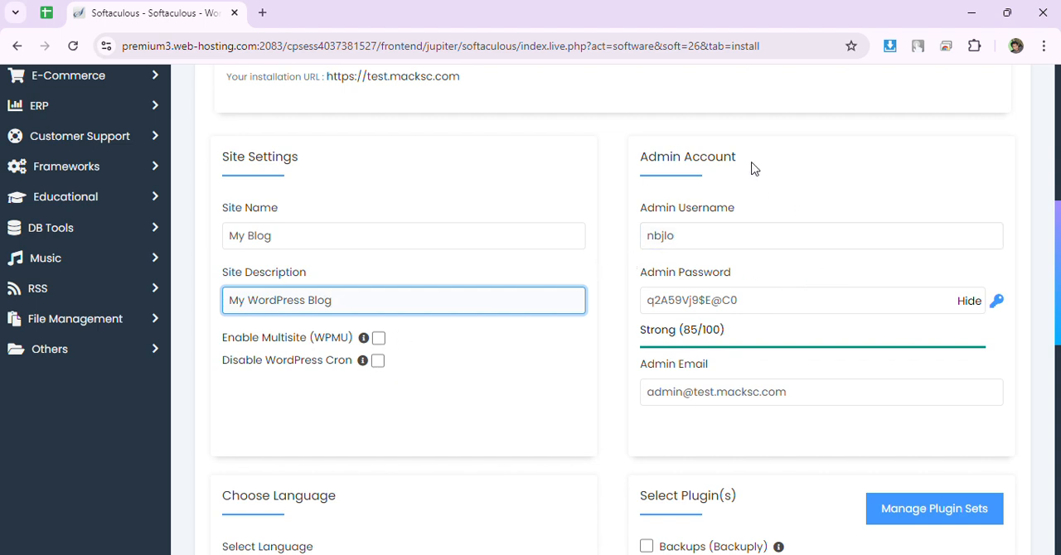
{"action": "left_click_drag", "start_coordinate": [751, 163], "coordinate": [640, 158]}
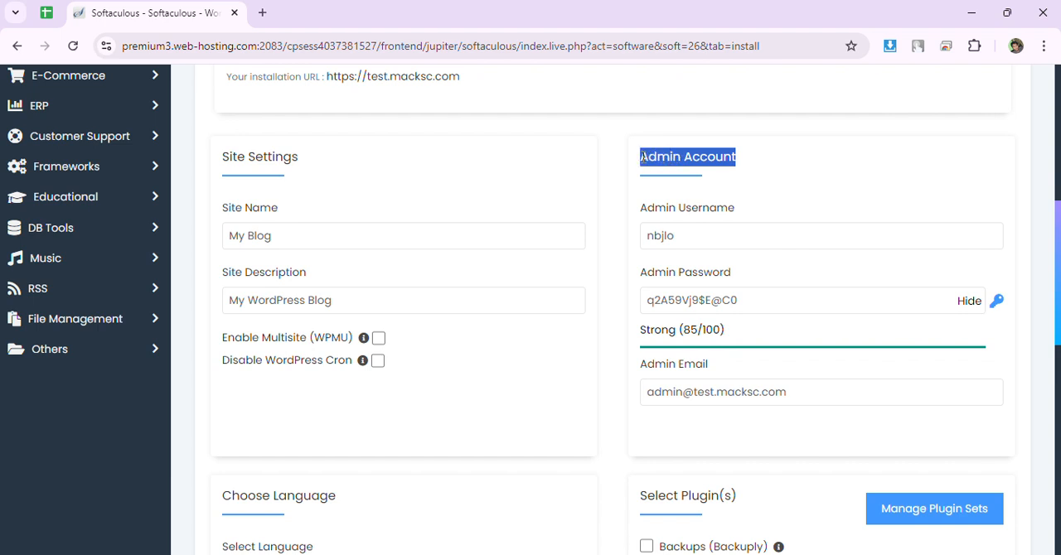
Replace the preset admin username with a custom login name.
{"action": "left_click", "coordinate": [683, 233]}
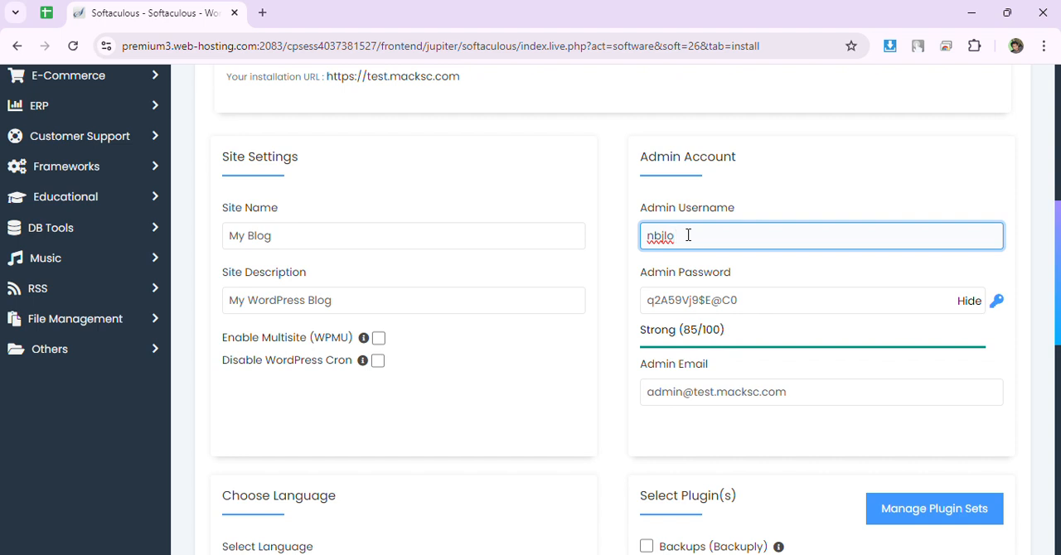
{"action": "left_click_drag", "start_coordinate": [693, 235], "coordinate": [646, 236]}
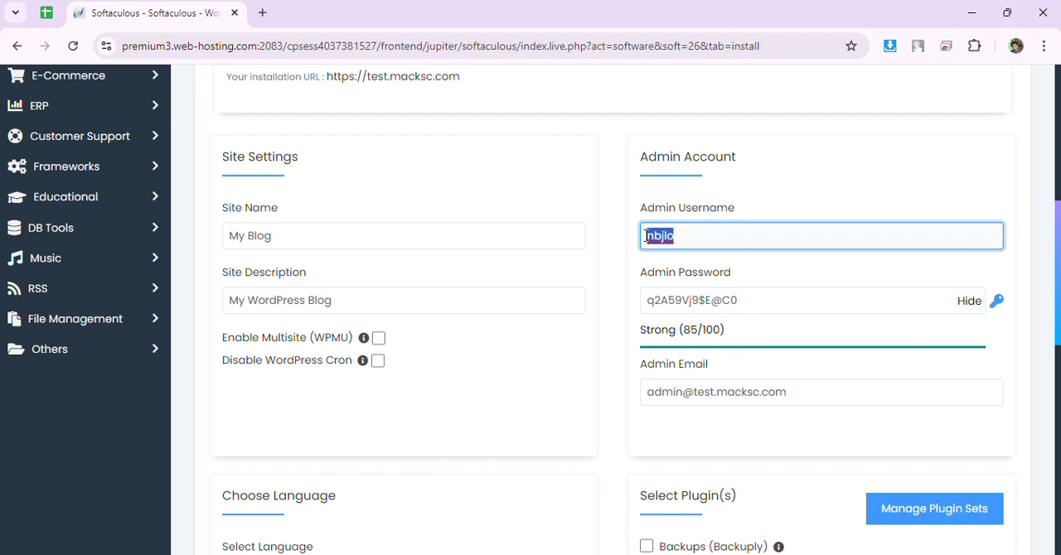
{"action": "left_click", "coordinate": [701, 237]}
{"action": "double_click", "coordinate": [666, 236]}
{"action": "key", "text": "BackSpace"}
{"action": "type", "text": "jkhhdsjkh"}
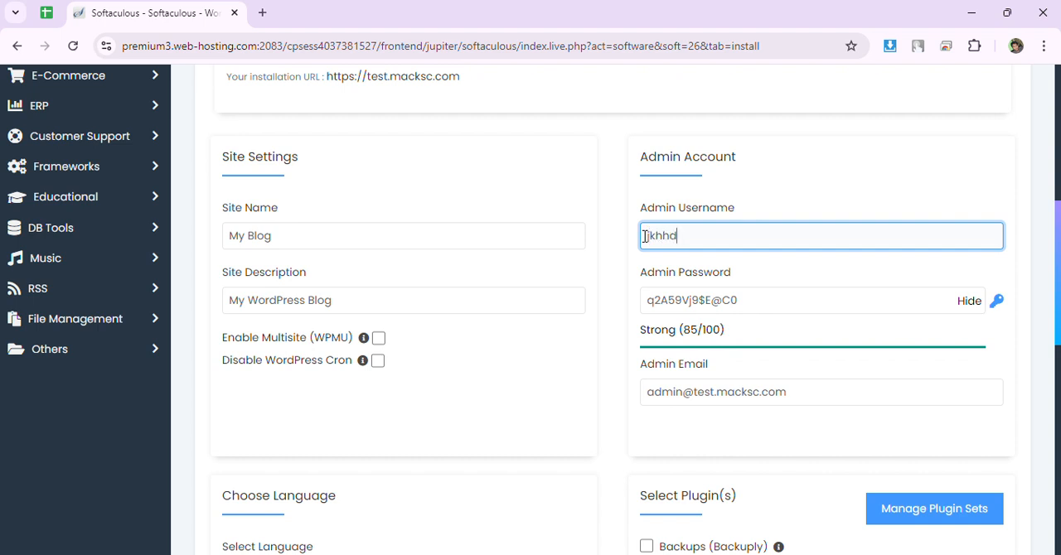
{"action": "key", "text": "BackSpace"}
{"action": "key", "text": "BackSpace"}
{"action": "key", "text": "BackSpace"}
{"action": "key", "text": "BackSpace"}
{"action": "key", "text": "BackSpace"}
{"action": "key", "text": "BackSpace"}
{"action": "key", "text": "BackSpace"}
{"action": "key", "text": "BackSpace"}
{"action": "key", "text": "BackSpace"}
{"action": "type", "text": "Roni"}
{"action": "key", "text": "BackSpace"}
{"action": "key", "text": "BackSpace"}
{"action": "key", "text": "BackSpace"}
{"action": "key", "text": "BackSpace"}
{"action": "type", "text": "ronilogin"}
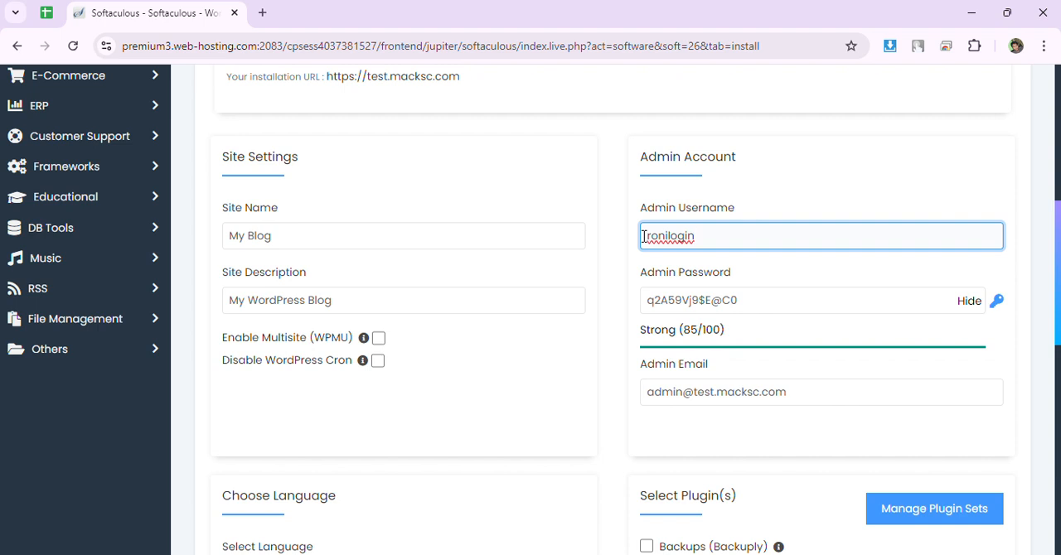
{"action": "type", "text": "24"}
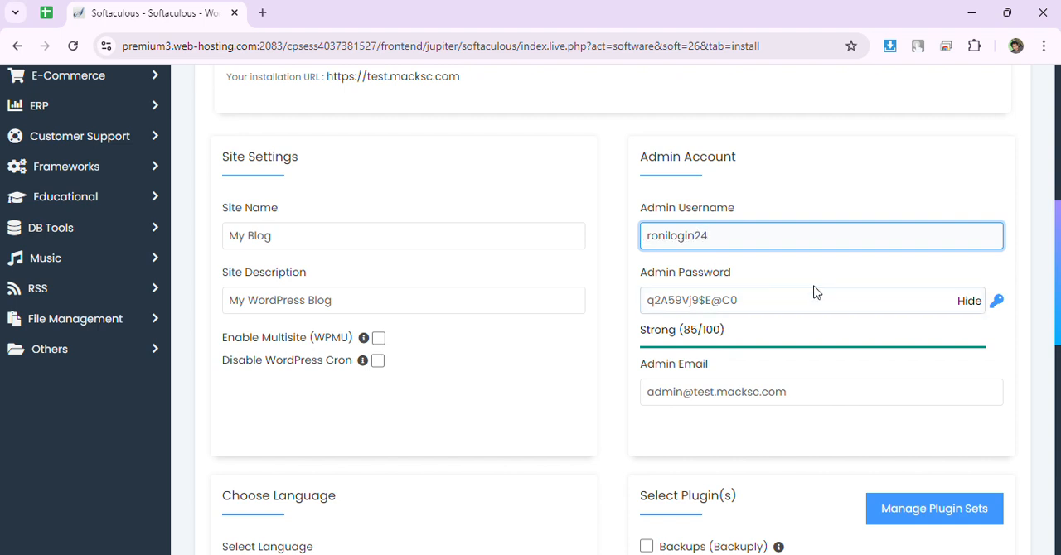
{"action": "left_click", "coordinate": [868, 185]}
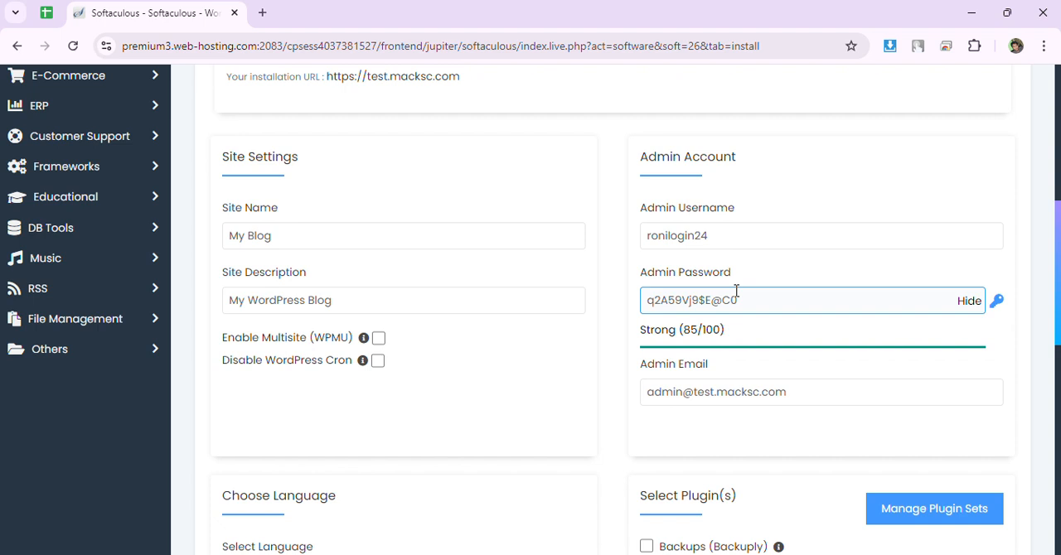
{"action": "left_click", "coordinate": [760, 240]}
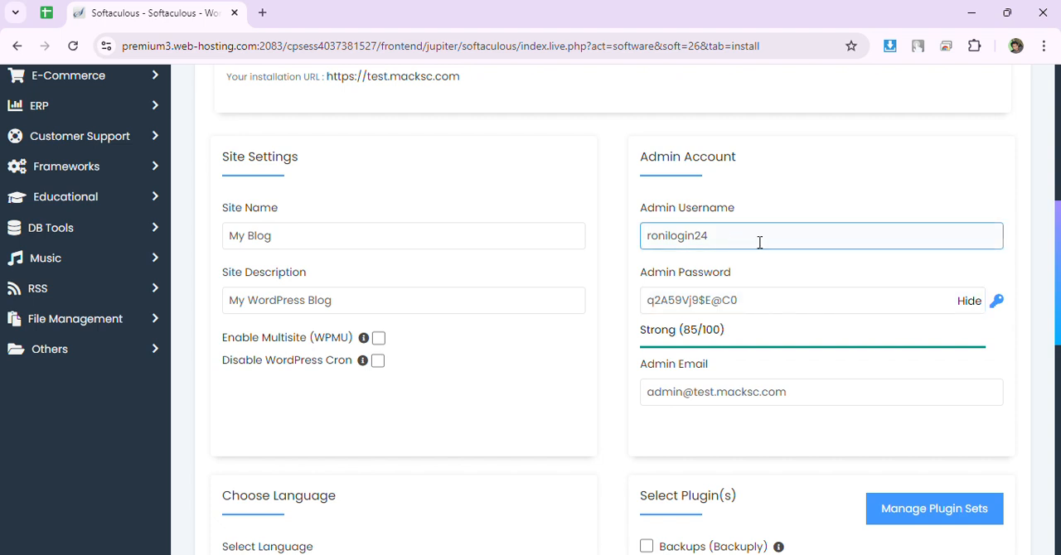
{"action": "left_click_drag", "start_coordinate": [753, 239], "coordinate": [622, 240]}
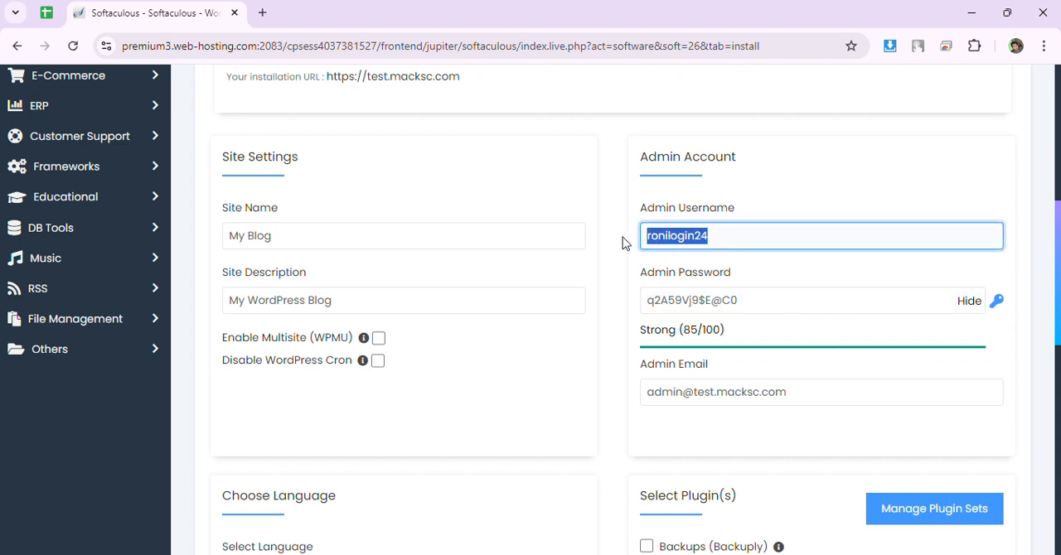
Generate a new random password for the Admin Password field.
{"action": "left_click", "coordinate": [775, 300]}
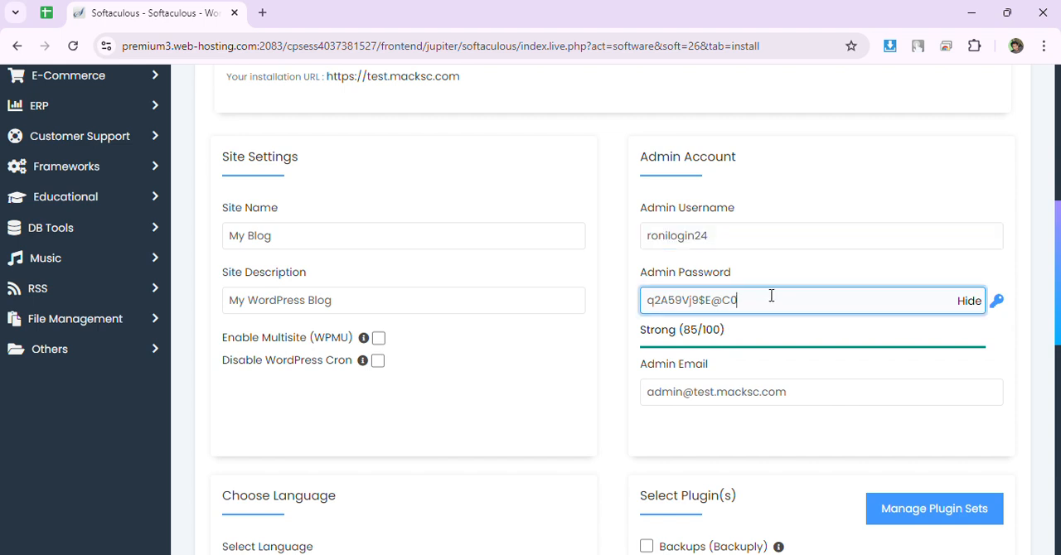
{"action": "double_click", "coordinate": [700, 300]}
{"action": "left_click_drag", "start_coordinate": [772, 300], "coordinate": [639, 302]}
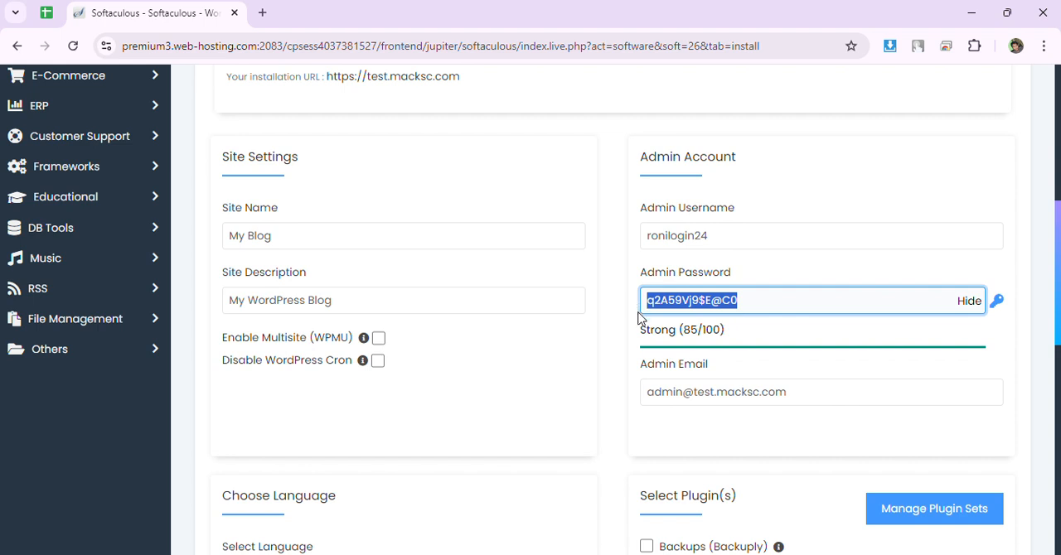
{"action": "left_click", "coordinate": [999, 300]}
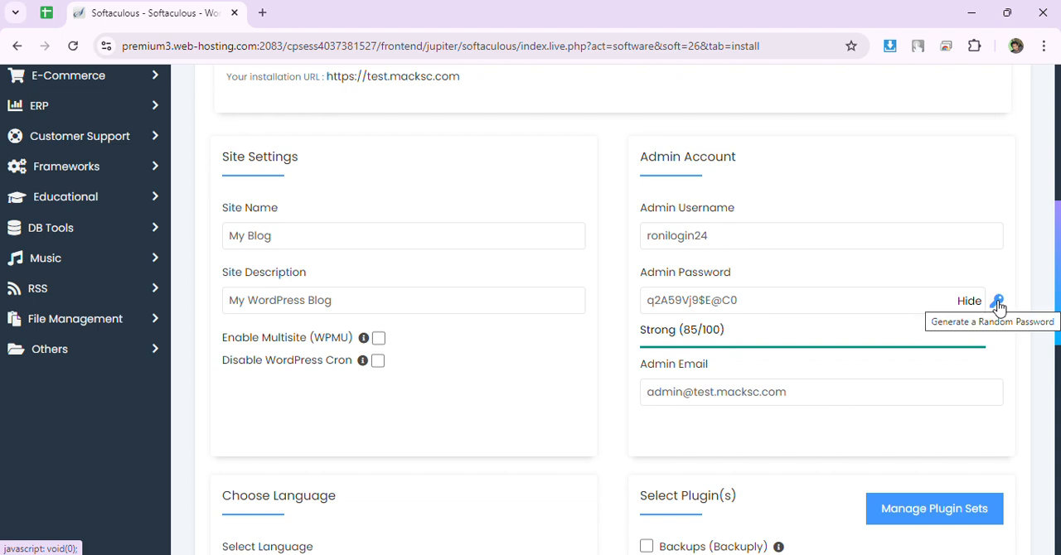
{"action": "left_click", "coordinate": [998, 301]}
{"action": "left_click", "coordinate": [998, 301]}
{"action": "left_click", "coordinate": [998, 301]}
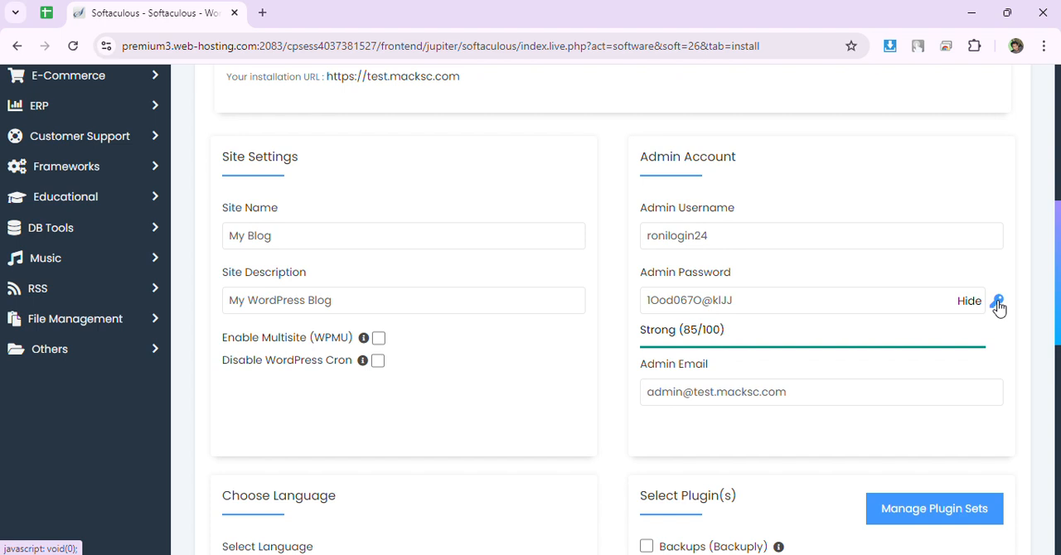
Review the Admin Email field and look through the list of languages offered for the installation.
{"action": "scroll", "coordinate": [836, 265], "scroll_direction": "down", "scroll_amount": 2}
{"action": "left_click", "coordinate": [661, 236]}
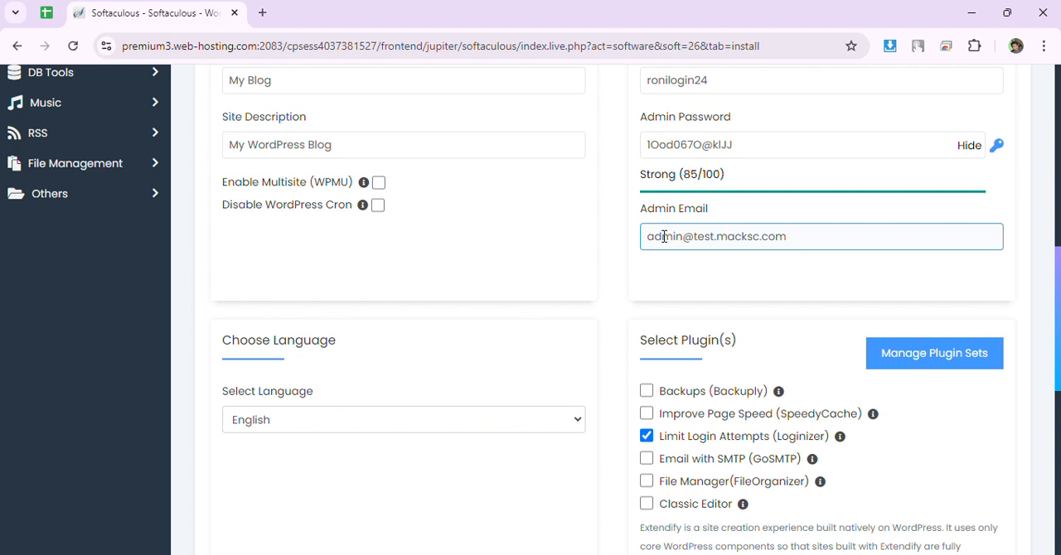
{"action": "left_click", "coordinate": [782, 262]}
{"action": "left_click", "coordinate": [824, 238]}
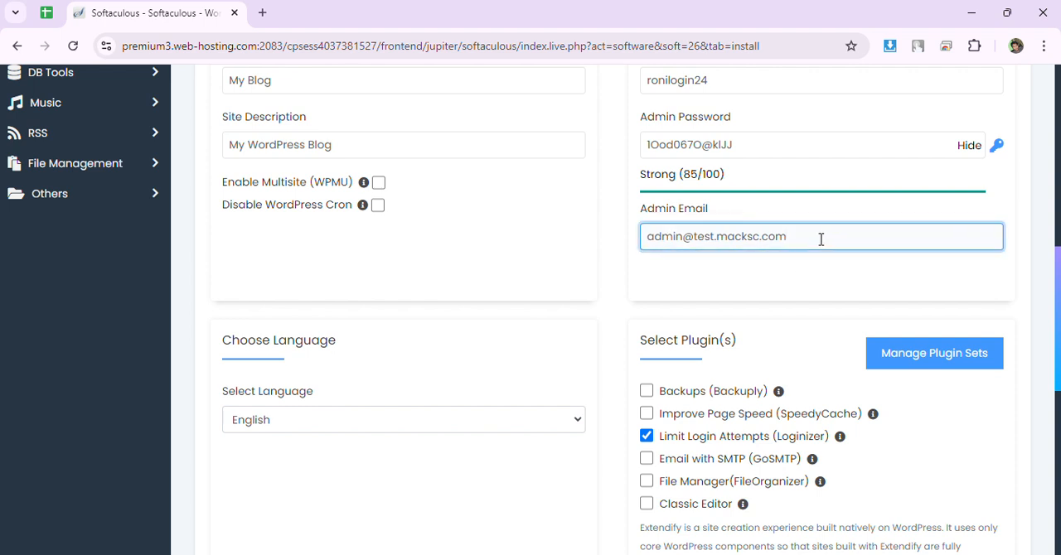
{"action": "scroll", "coordinate": [821, 238], "scroll_direction": "down", "scroll_amount": 1}
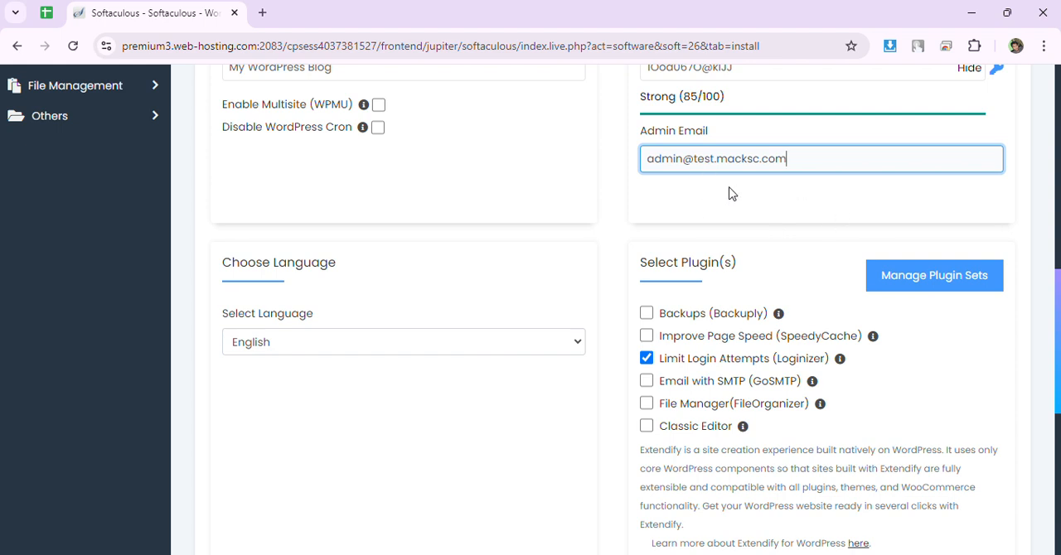
{"action": "scroll", "coordinate": [731, 193], "scroll_direction": "down", "scroll_amount": 1}
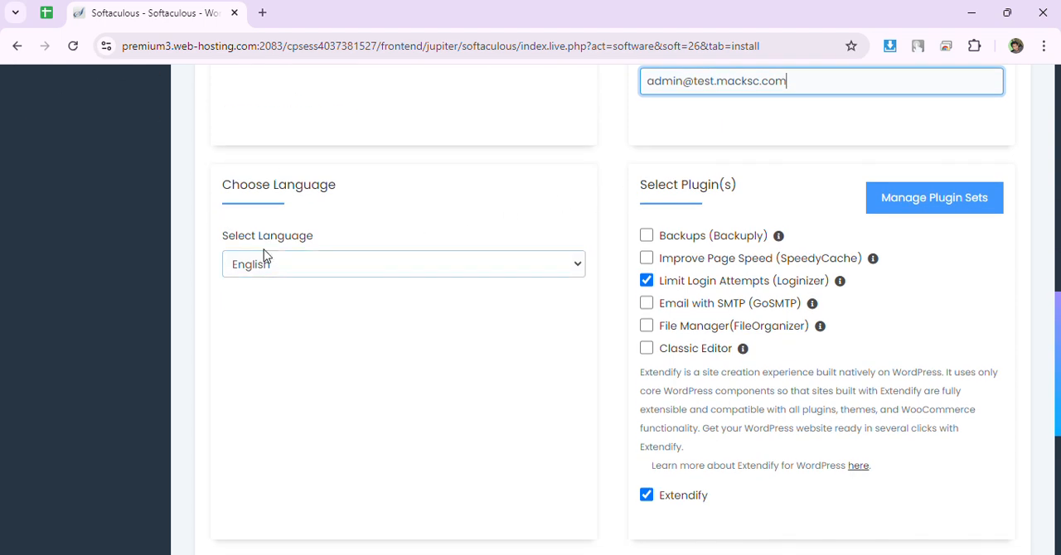
{"action": "left_click", "coordinate": [342, 271]}
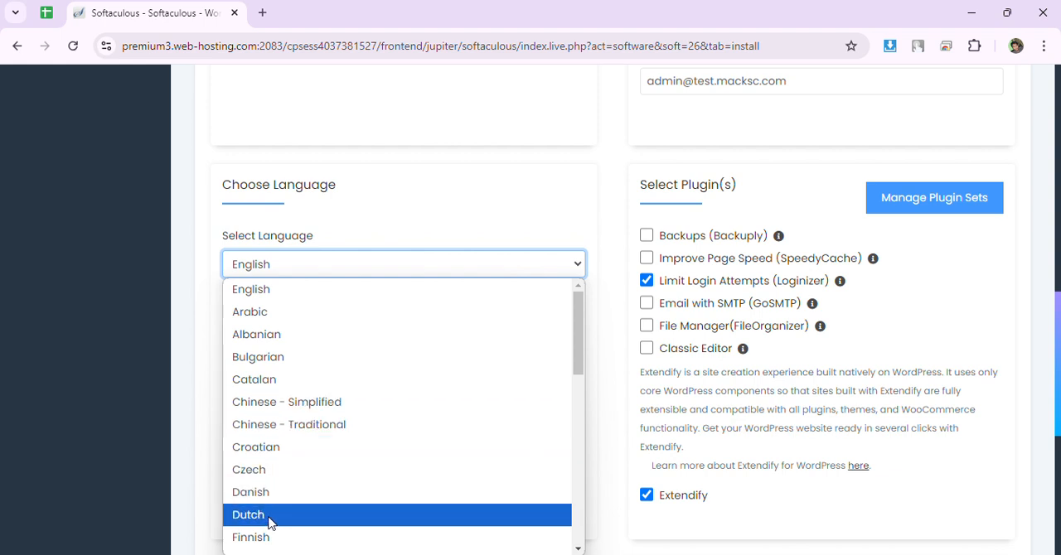
{"action": "left_click", "coordinate": [348, 227]}
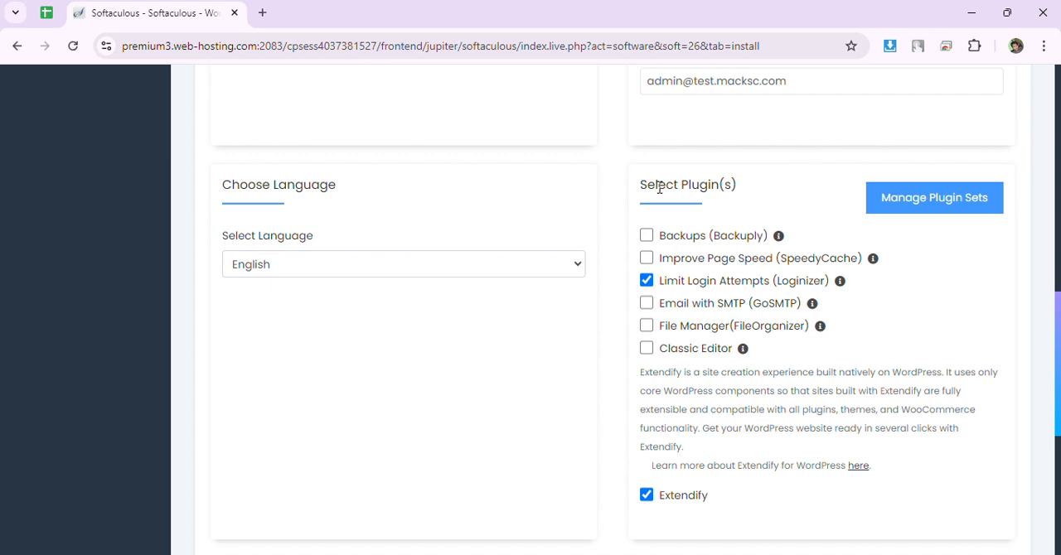
Exclude the Limit Login Attempts (Loginizer) plugin from the installation.
{"action": "left_click_drag", "start_coordinate": [640, 187], "coordinate": [724, 184]}
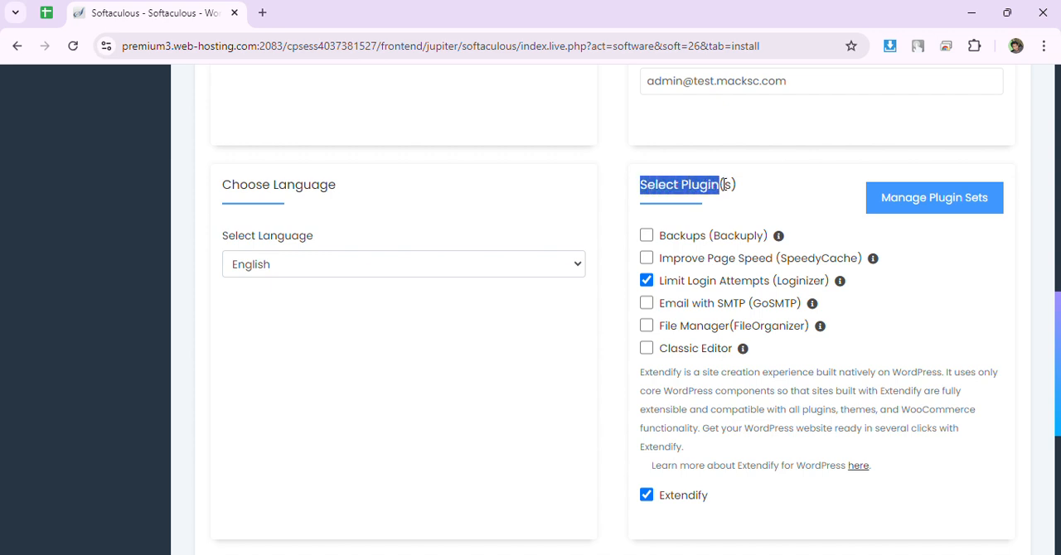
{"action": "left_click", "coordinate": [648, 283]}
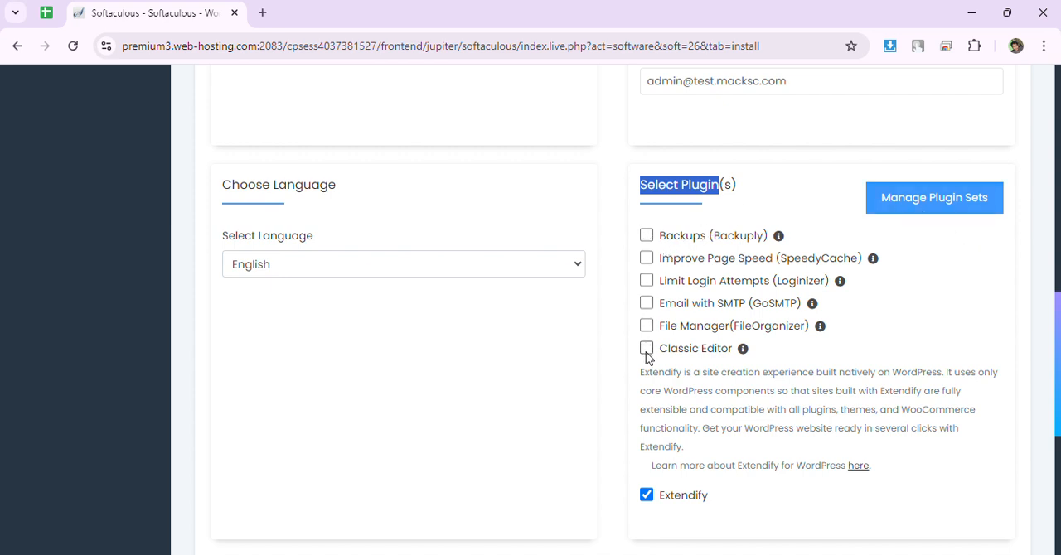
Look at the WordPress Plugin / Theme Sets management page, then close it and return to the installation form.
{"action": "left_click", "coordinate": [930, 206]}
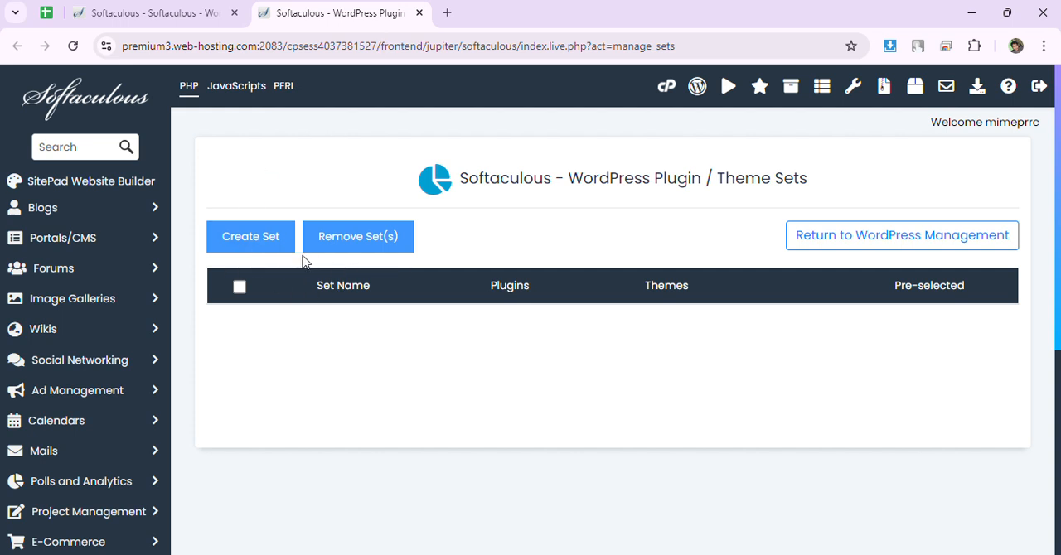
{"action": "mouse_move", "coordinate": [910, 266]}
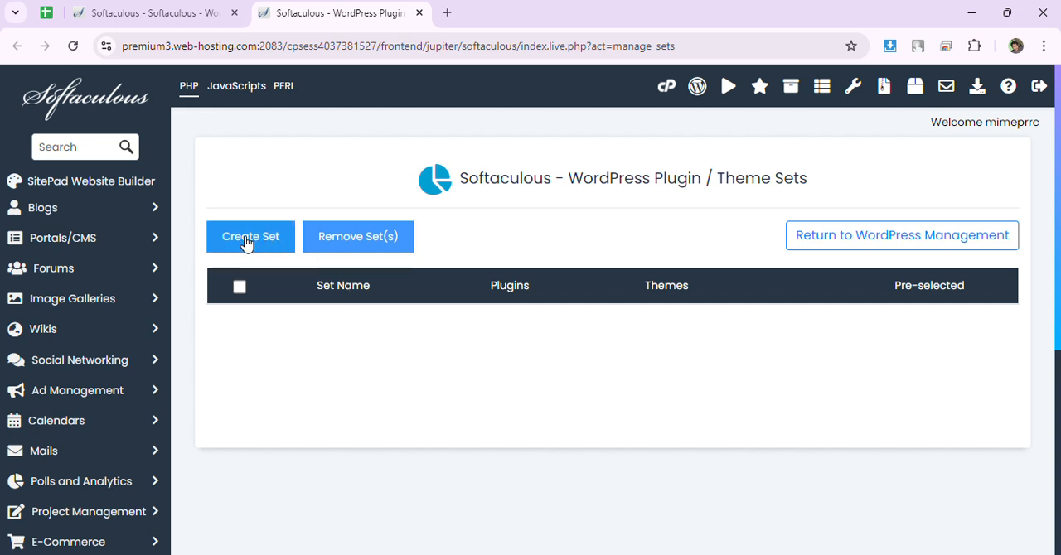
{"action": "left_click", "coordinate": [141, 13]}
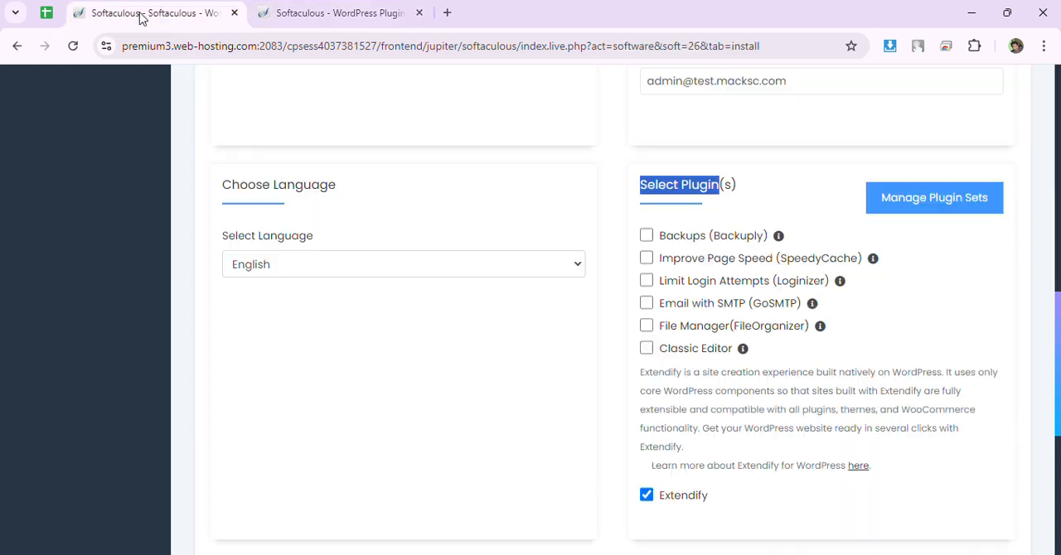
{"action": "left_click", "coordinate": [419, 13]}
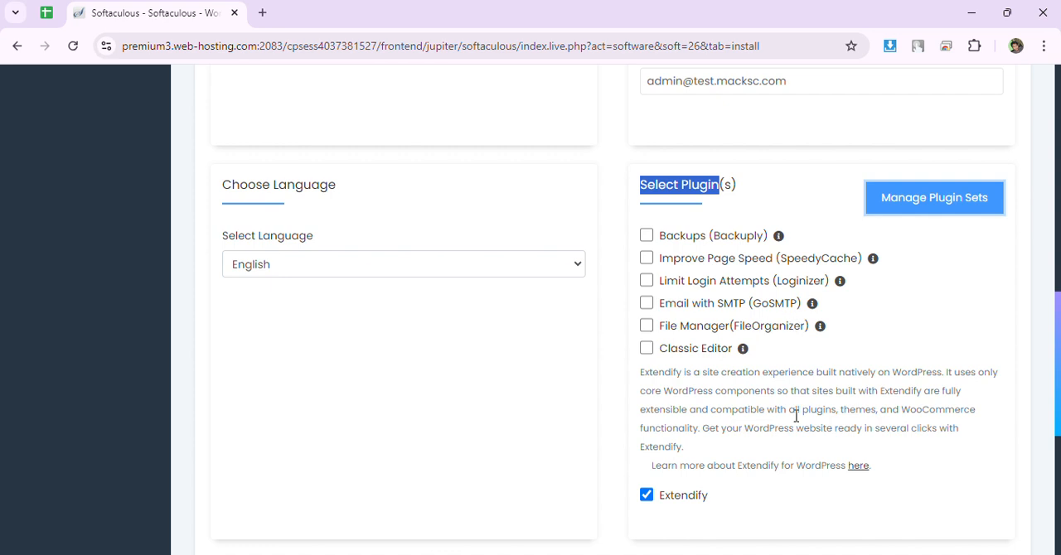
Exclude the Extendify plugin from the installation.
{"action": "scroll", "coordinate": [795, 373], "scroll_direction": "down", "scroll_amount": 2}
{"action": "left_click", "coordinate": [650, 343]}
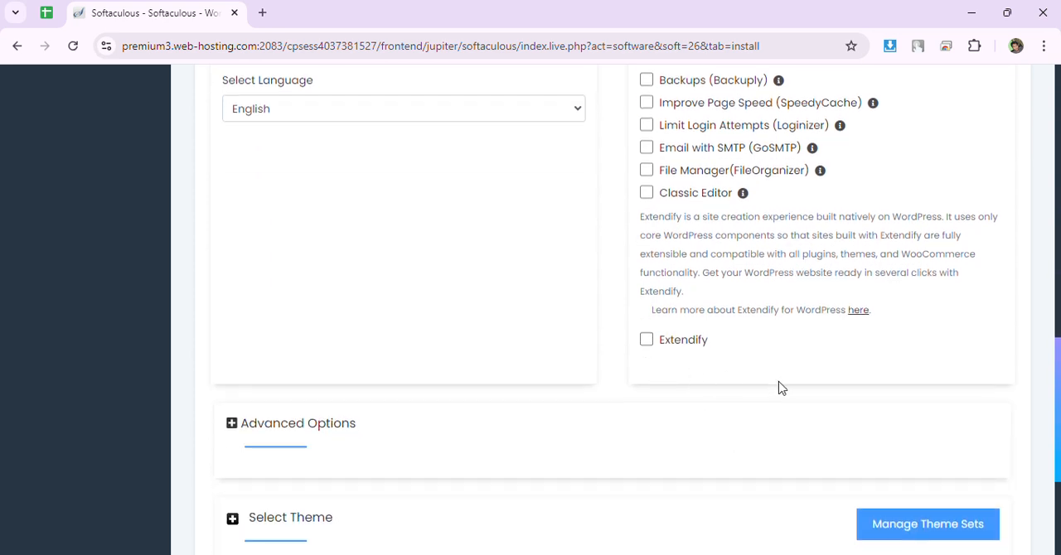
{"action": "scroll", "coordinate": [770, 386], "scroll_direction": "up", "scroll_amount": 1}
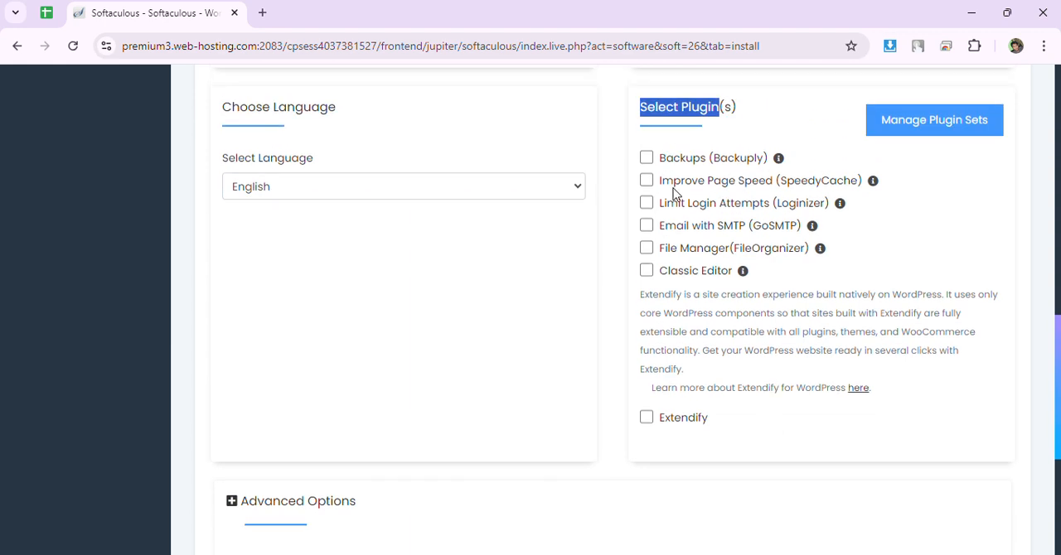
Expand the Advanced Options of the installation form and review the Database Name and Table Prefix fields.
{"action": "scroll", "coordinate": [675, 382], "scroll_direction": "down", "scroll_amount": 2}
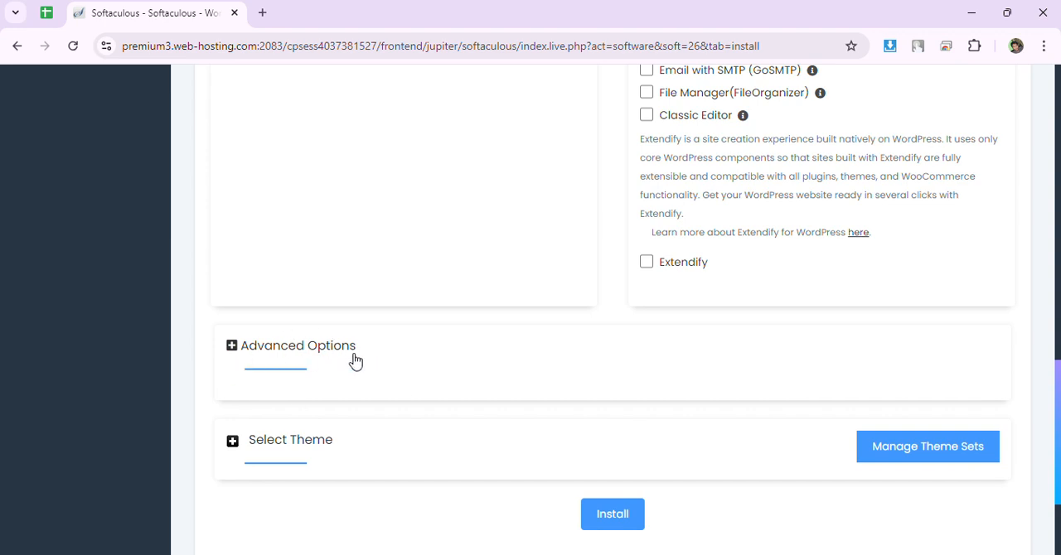
{"action": "left_click", "coordinate": [247, 351]}
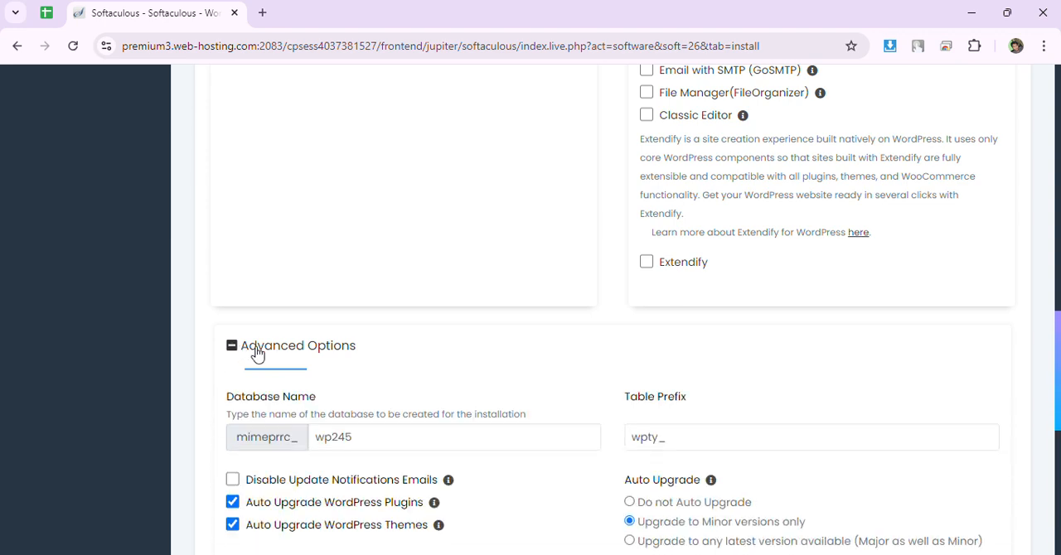
{"action": "scroll", "coordinate": [290, 311], "scroll_direction": "down", "scroll_amount": 2}
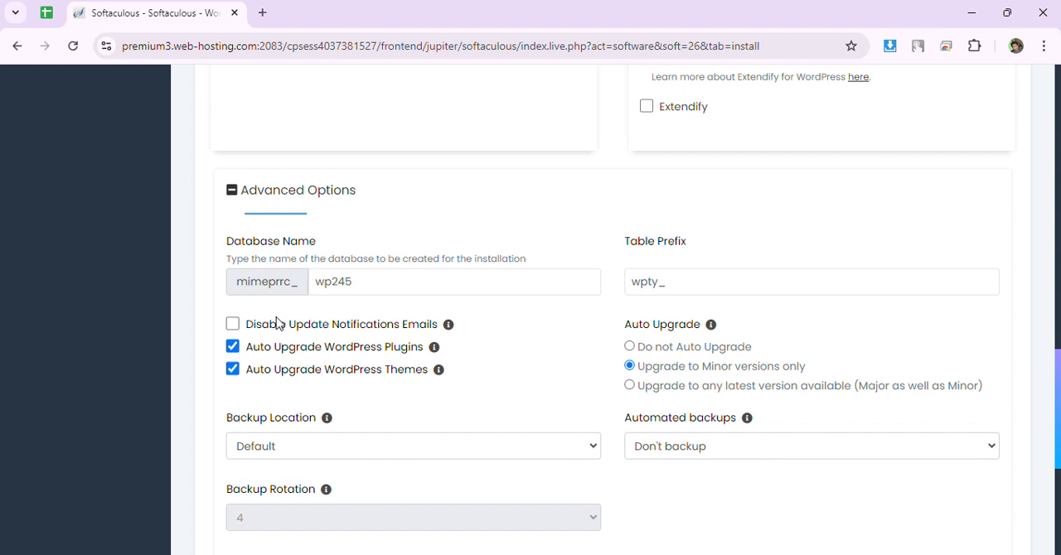
{"action": "left_click_drag", "start_coordinate": [225, 242], "coordinate": [316, 250]}
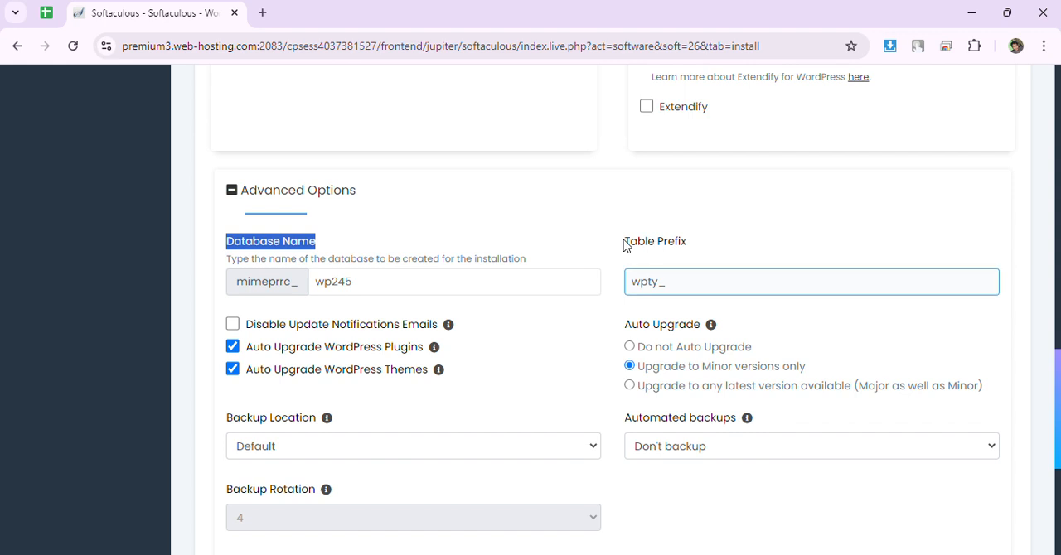
{"action": "left_click_drag", "start_coordinate": [625, 242], "coordinate": [702, 250]}
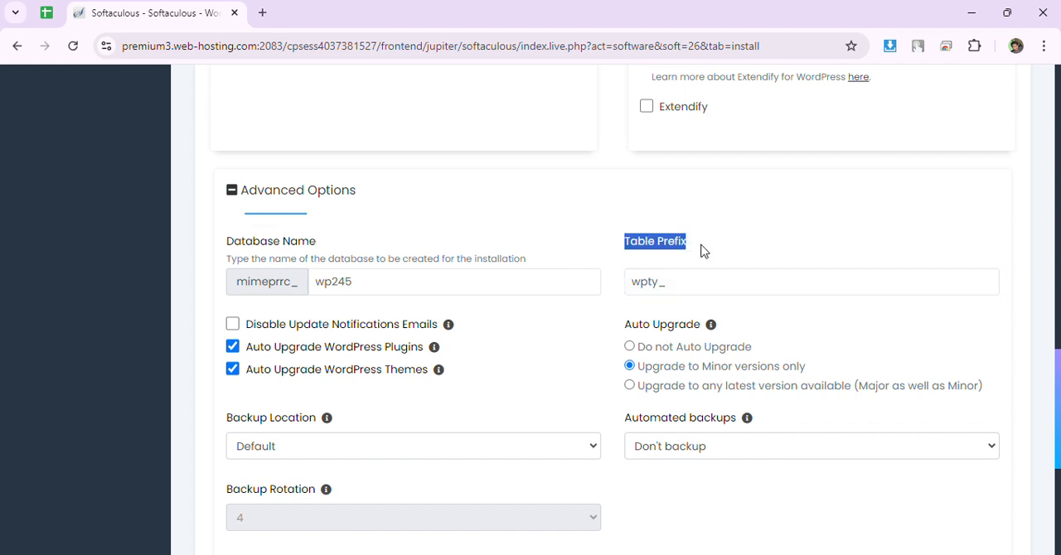
Change the part of the database name after the fixed account prefix to wproni245.
{"action": "left_click", "coordinate": [360, 286]}
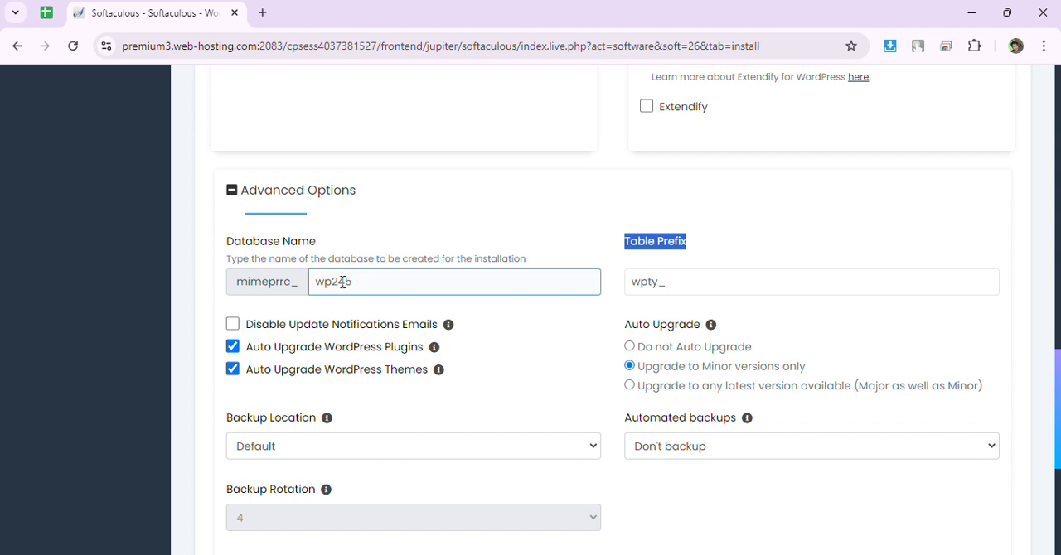
{"action": "left_click", "coordinate": [333, 282]}
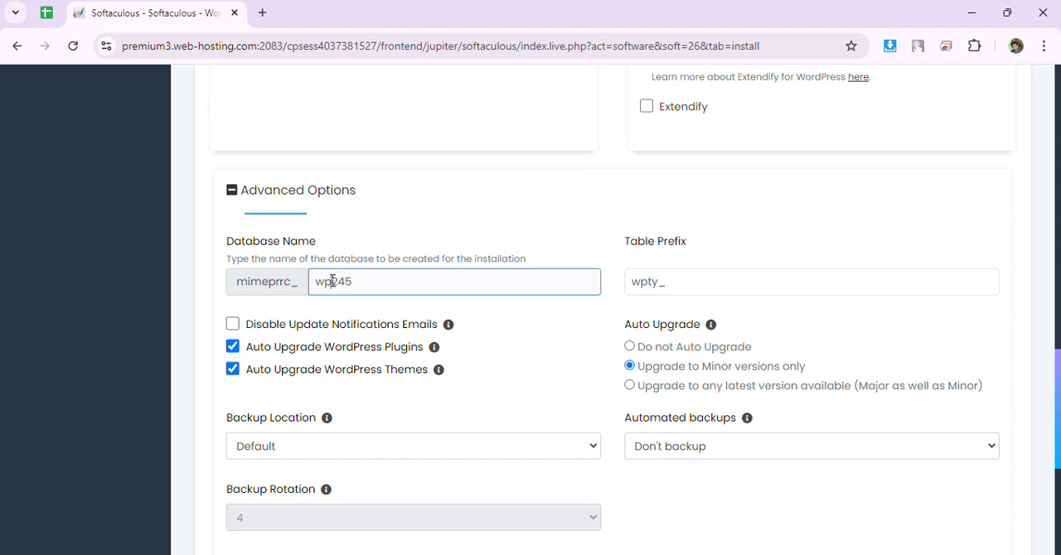
{"action": "mouse_move", "coordinate": [332, 282]}
{"action": "left_mouse_down"}
{"action": "mouse_move", "coordinate": [320, 282]}
{"action": "mouse_move", "coordinate": [343, 282]}
{"action": "mouse_move", "coordinate": [316, 282]}
{"action": "left_mouse_up"}
{"action": "left_click", "coordinate": [369, 282]}
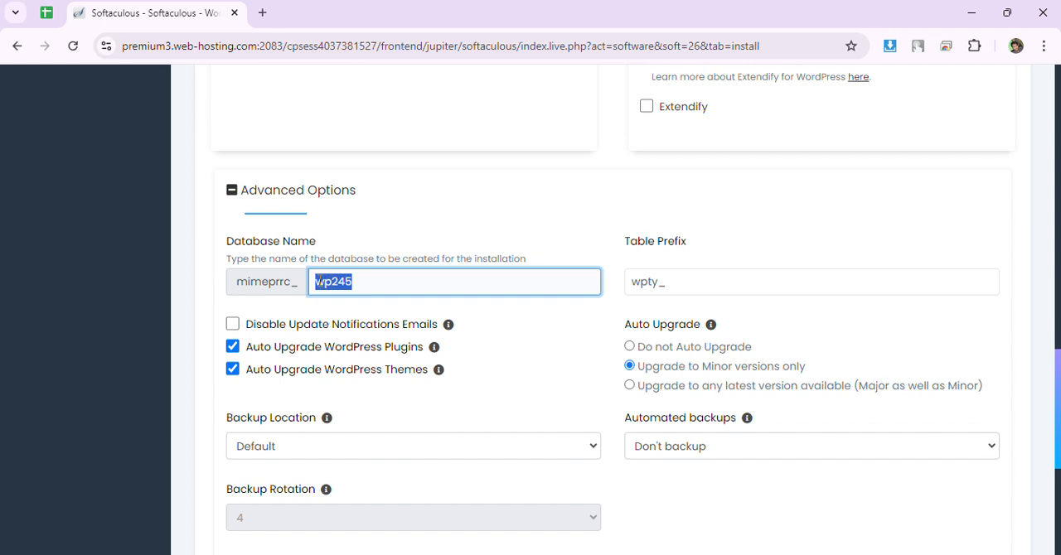
{"action": "left_click", "coordinate": [370, 283]}
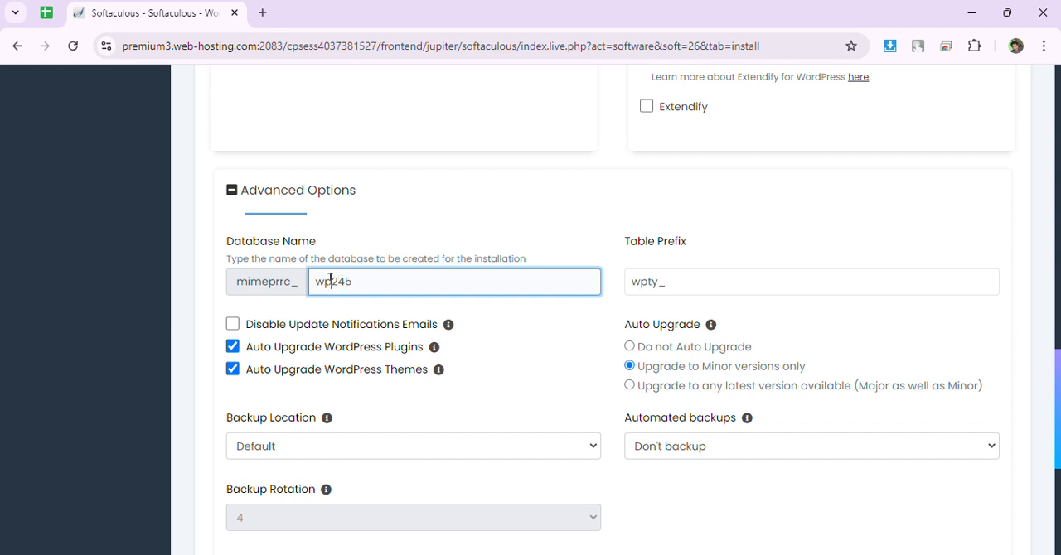
{"action": "left_click", "coordinate": [330, 281]}
{"action": "type", "text": "roni"}
{"action": "left_click", "coordinate": [316, 281]}
{"action": "left_click_drag", "start_coordinate": [322, 281], "coordinate": [372, 283]}
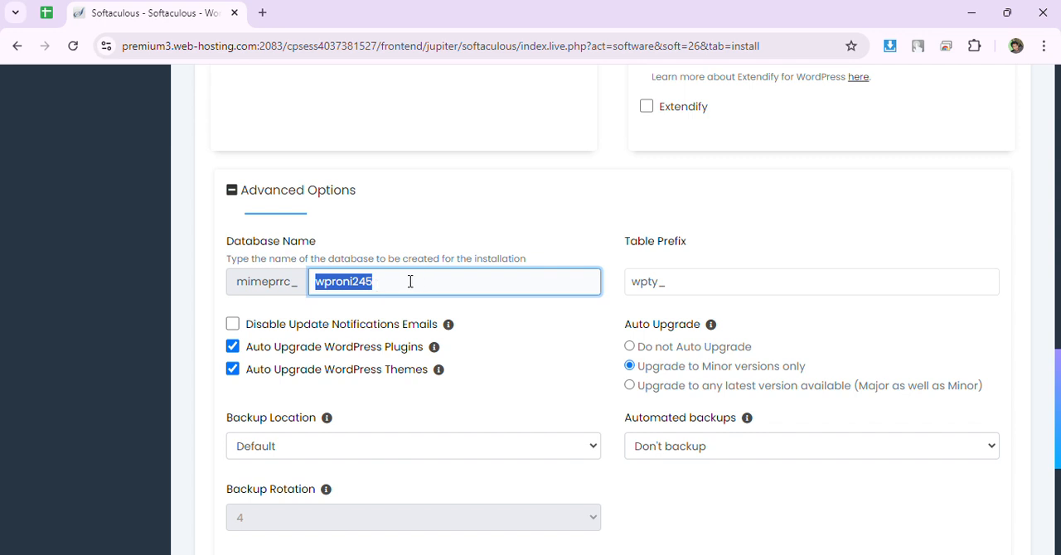
Set the database table prefix to wptyroni_.
{"action": "left_click_drag", "start_coordinate": [623, 250], "coordinate": [687, 246]}
{"action": "left_click", "coordinate": [660, 279]}
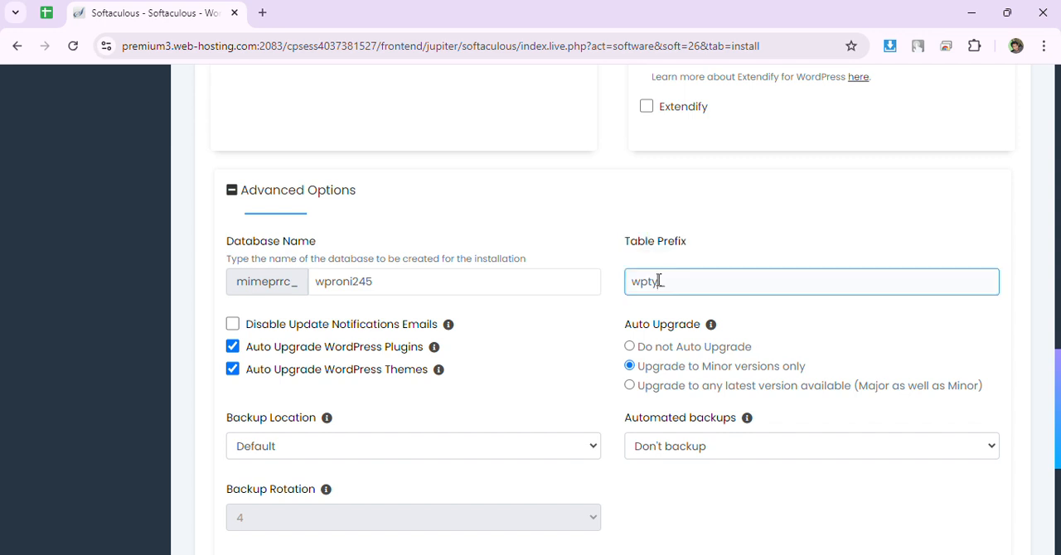
{"action": "left_click_drag", "start_coordinate": [649, 282], "coordinate": [660, 282]}
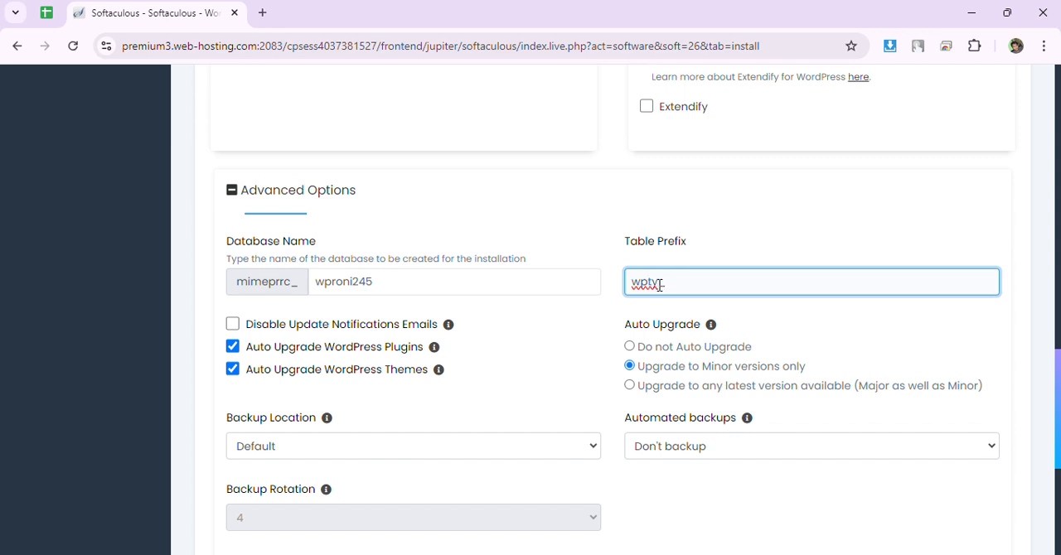
{"action": "type", "text": "roni"}
{"action": "left_click", "coordinate": [768, 231]}
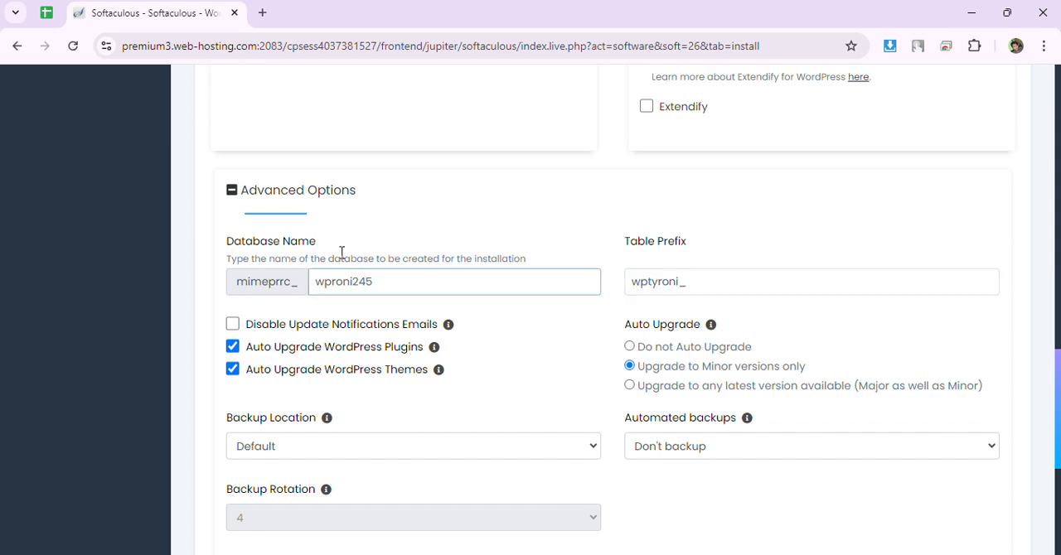
{"action": "left_click_drag", "start_coordinate": [723, 261], "coordinate": [623, 251]}
{"action": "left_click_drag", "start_coordinate": [335, 253], "coordinate": [230, 239]}
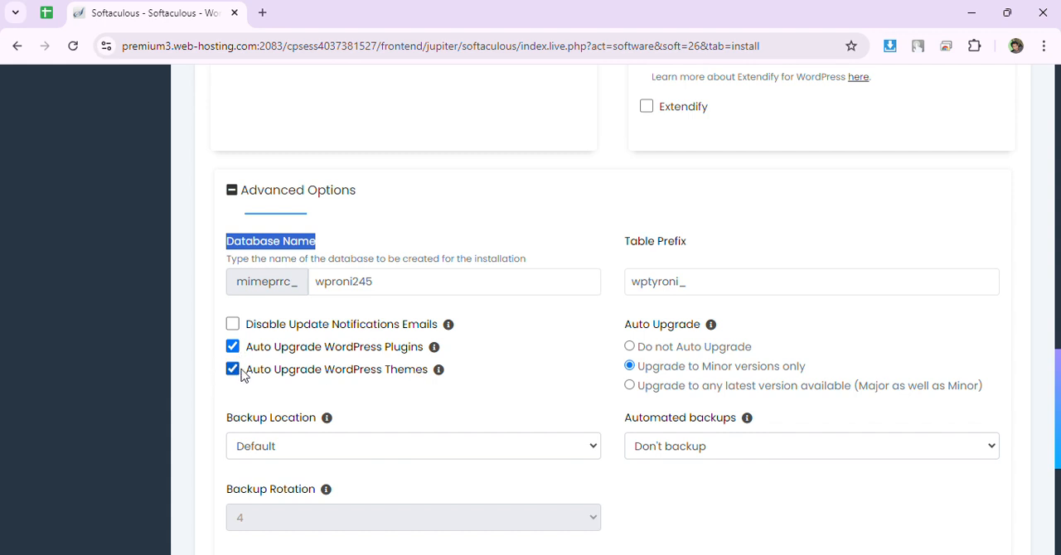
Set the Backup Location for the installation to Local Folder.
{"action": "scroll", "coordinate": [483, 337], "scroll_direction": "down", "scroll_amount": 2}
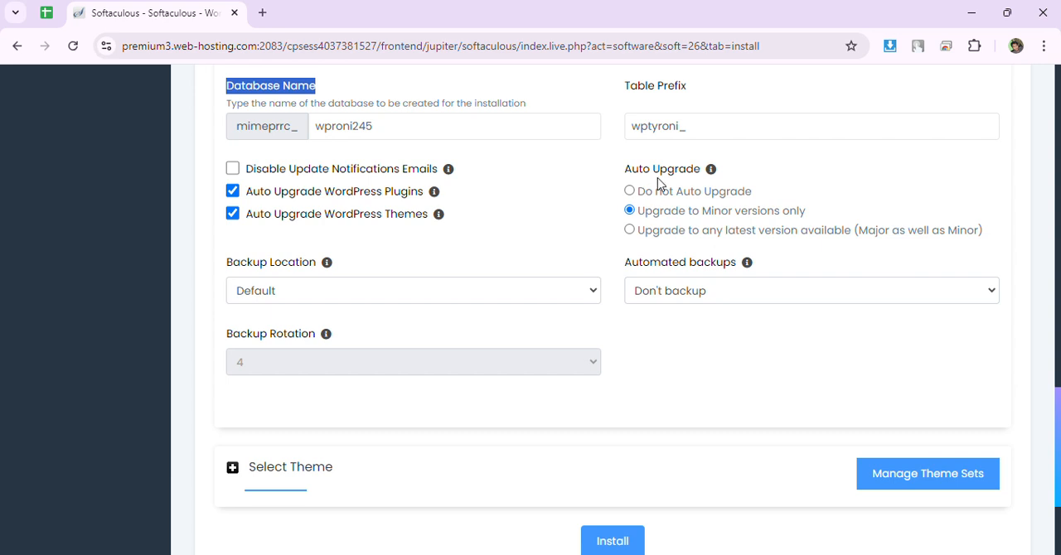
{"action": "scroll", "coordinate": [657, 182], "scroll_direction": "down", "scroll_amount": 1}
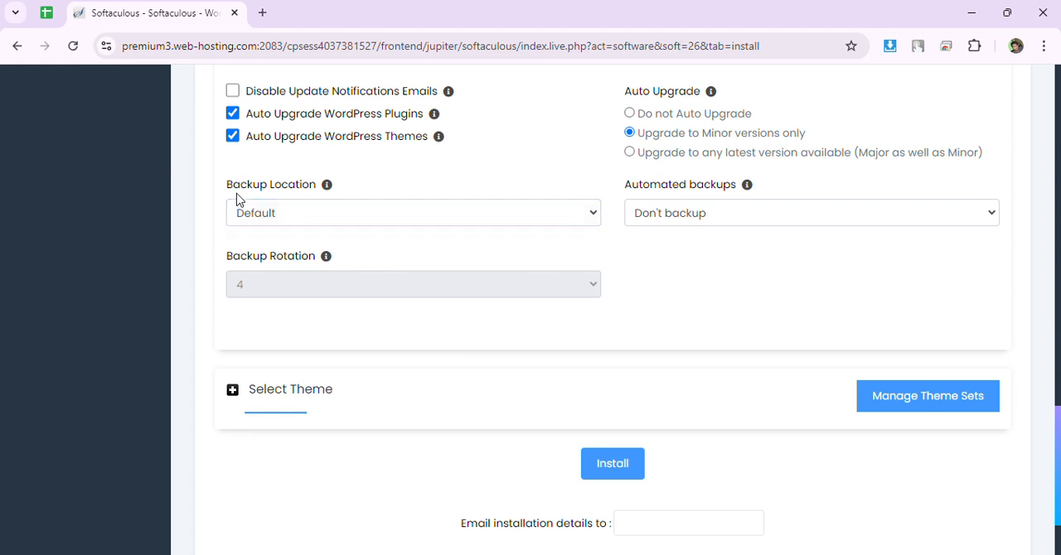
{"action": "left_click", "coordinate": [287, 217]}
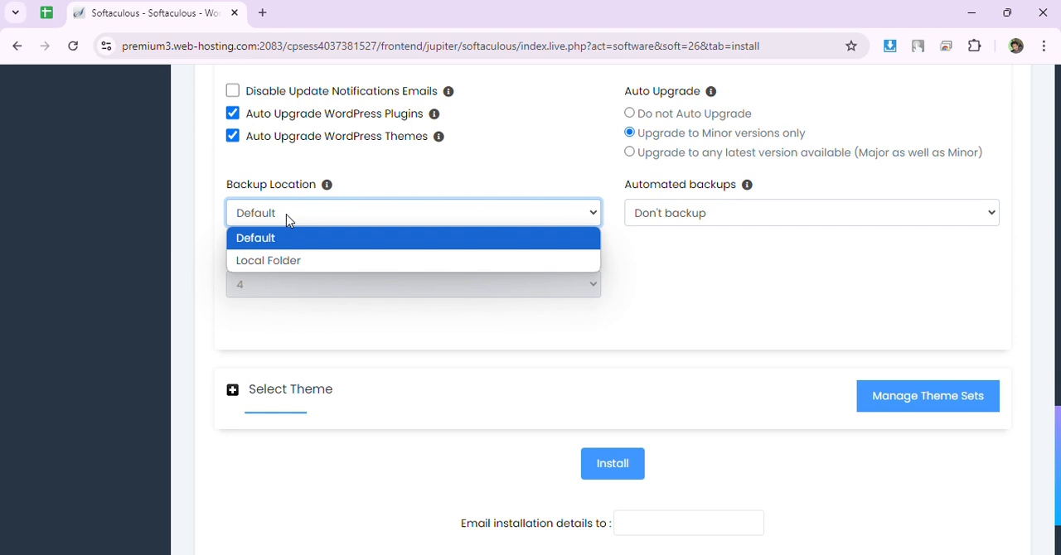
{"action": "left_click", "coordinate": [288, 217]}
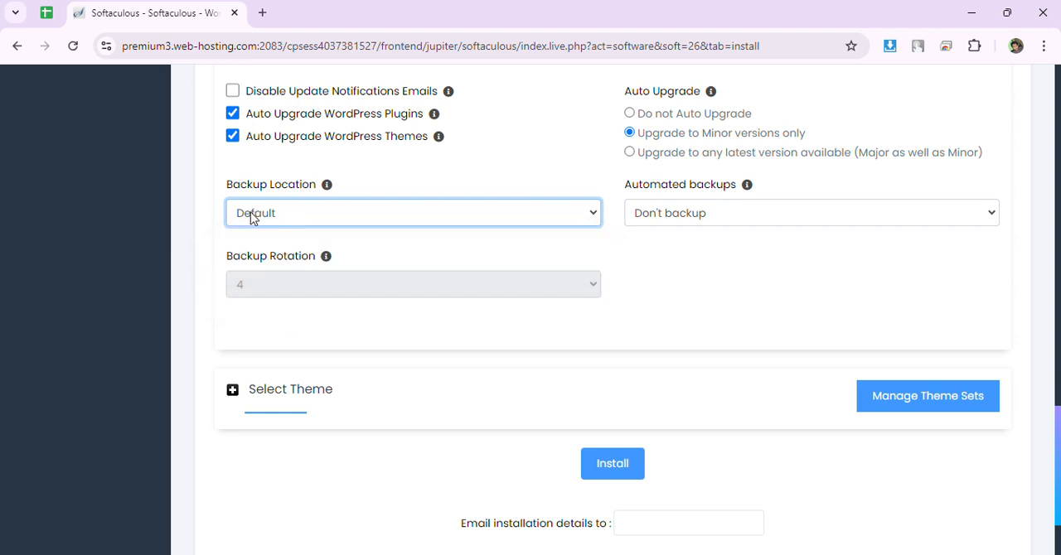
{"action": "left_click", "coordinate": [298, 217]}
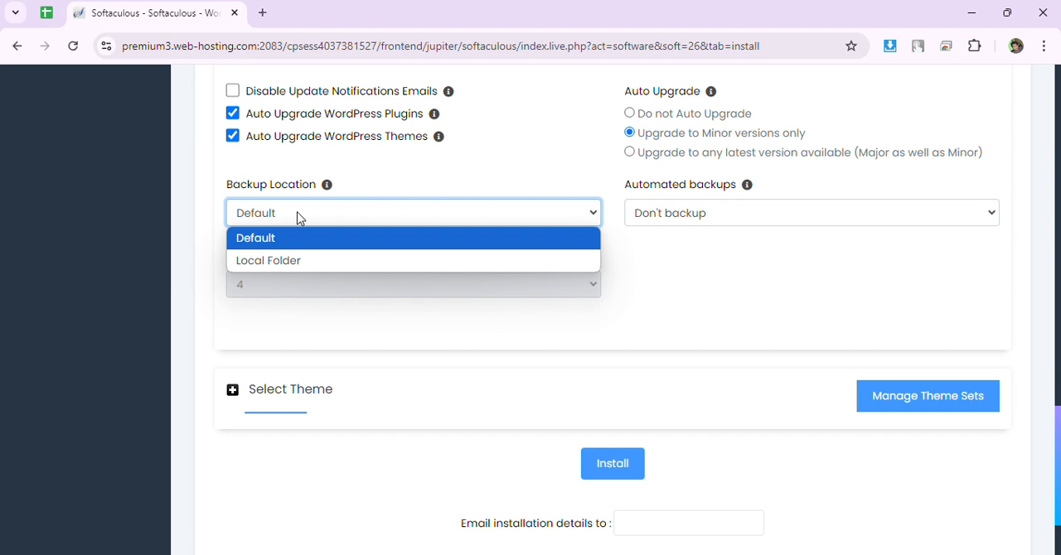
{"action": "left_click", "coordinate": [283, 266]}
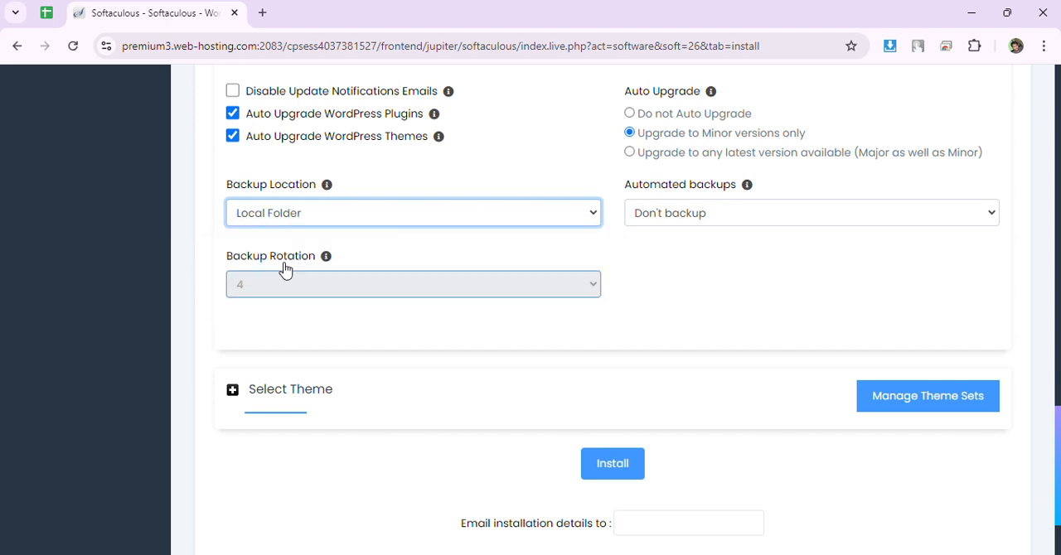
Check the available automated backup intervals, keep Don't backup, and set the Backup Location to Default.
{"action": "left_click", "coordinate": [677, 215]}
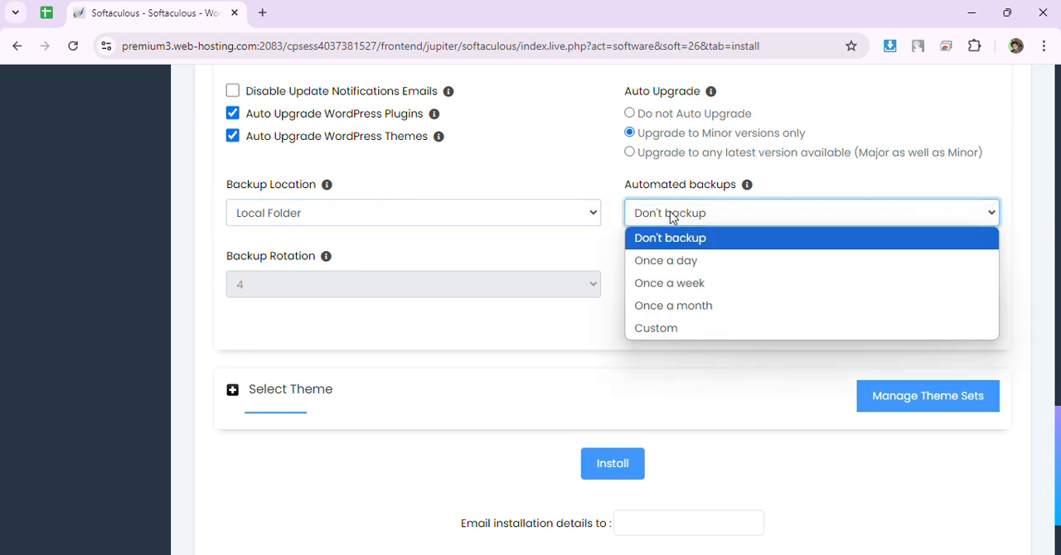
{"action": "left_click", "coordinate": [582, 242]}
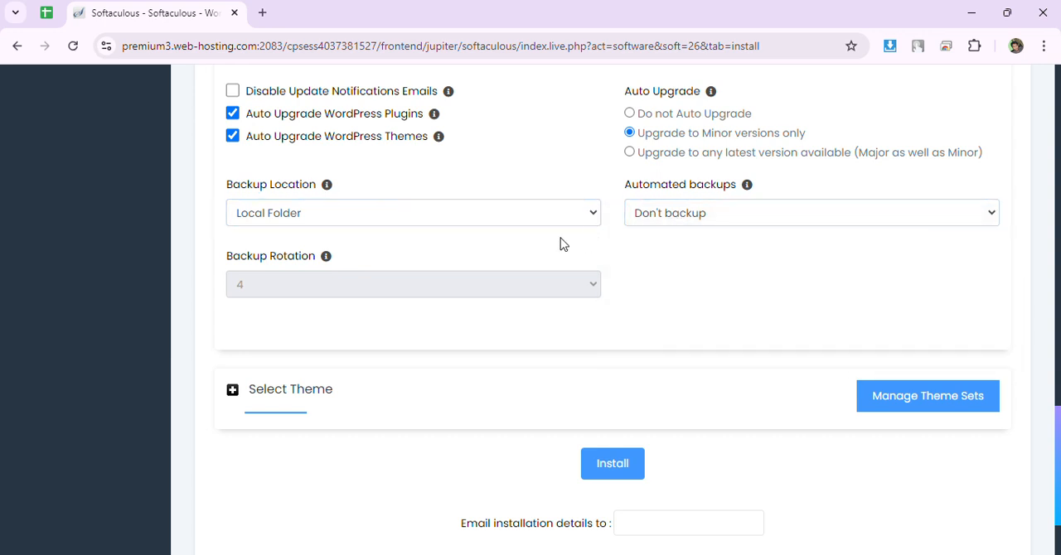
{"action": "left_click", "coordinate": [669, 213]}
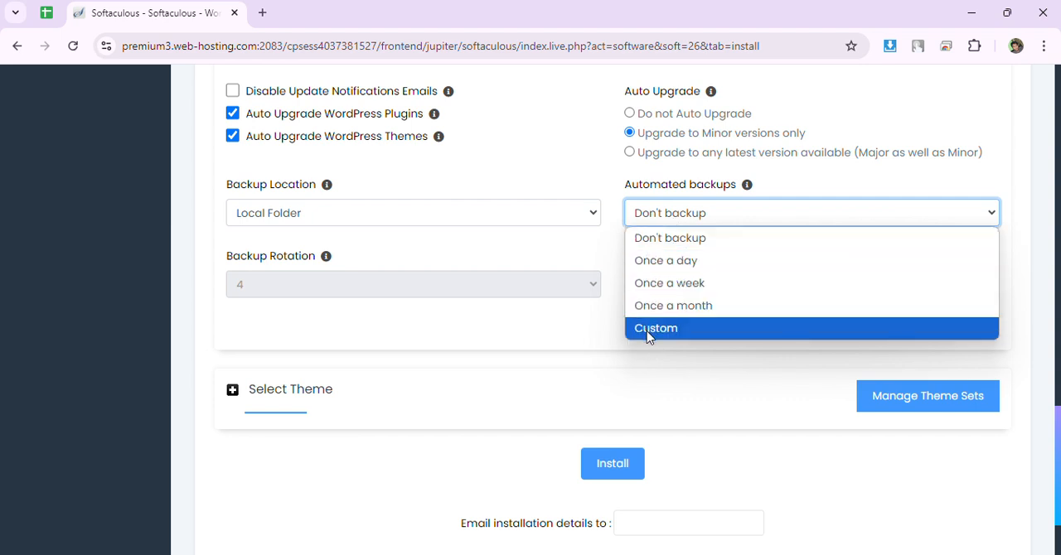
{"action": "left_click", "coordinate": [522, 240]}
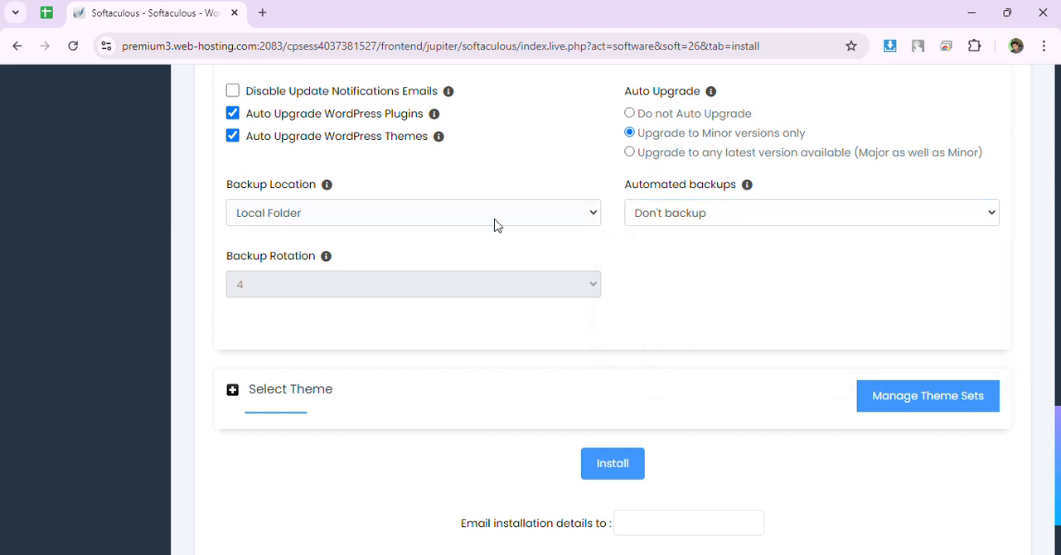
{"action": "left_click", "coordinate": [325, 217]}
{"action": "left_click", "coordinate": [323, 237]}
Expand the Select Theme section and look through the optional themes offered for the installation.
{"action": "scroll", "coordinate": [407, 325], "scroll_direction": "down", "scroll_amount": 1}
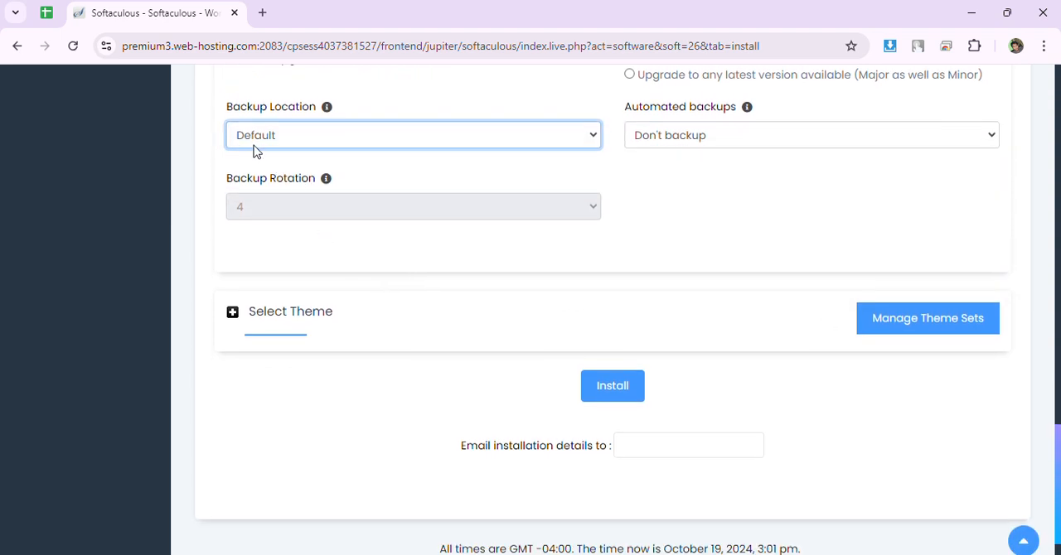
{"action": "left_click", "coordinate": [232, 318]}
{"action": "scroll", "coordinate": [233, 322], "scroll_direction": "down", "scroll_amount": 1}
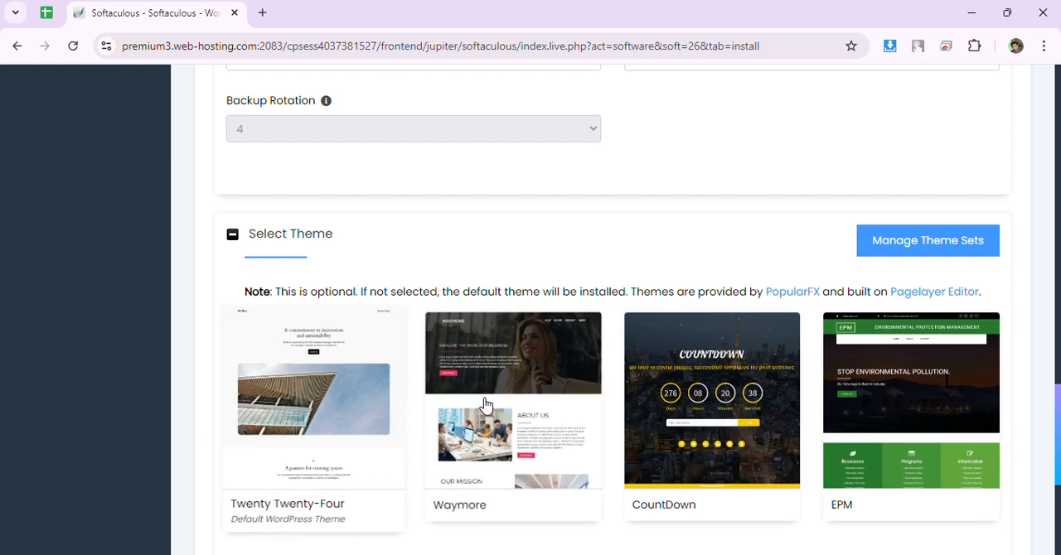
{"action": "scroll", "coordinate": [486, 408], "scroll_direction": "down", "scroll_amount": 1}
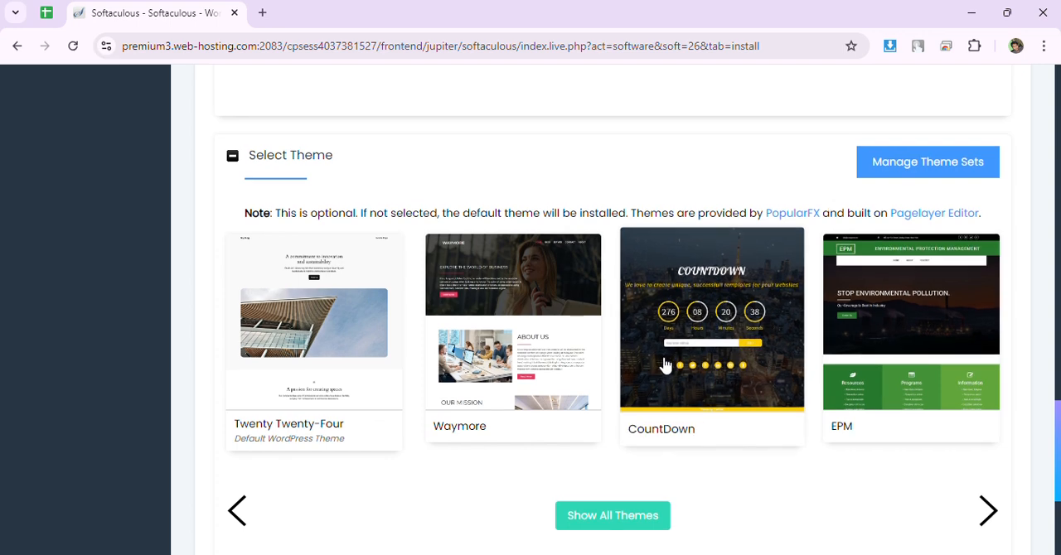
{"action": "scroll", "coordinate": [647, 362], "scroll_direction": "down", "scroll_amount": 2}
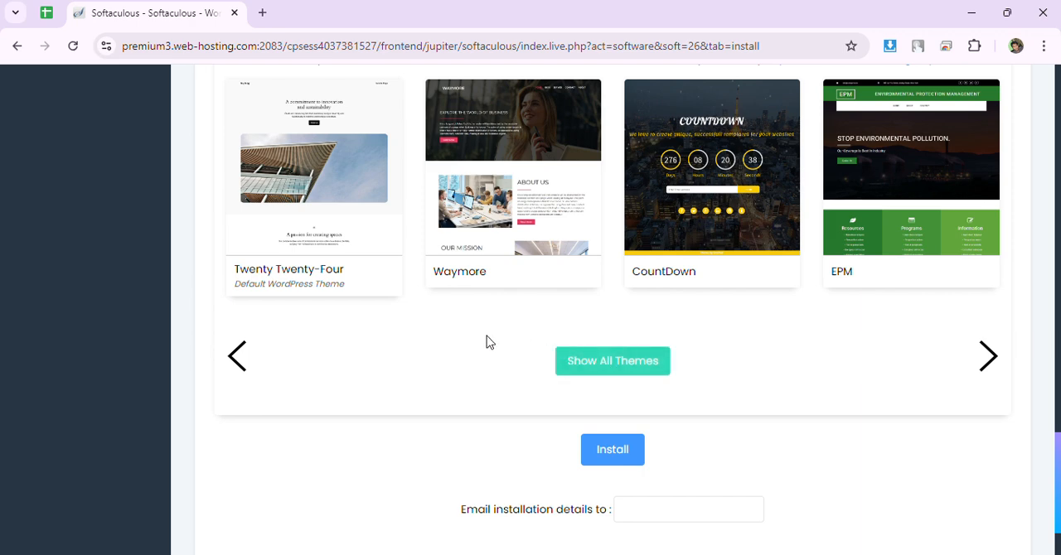
{"action": "scroll", "coordinate": [488, 341], "scroll_direction": "up", "scroll_amount": 2}
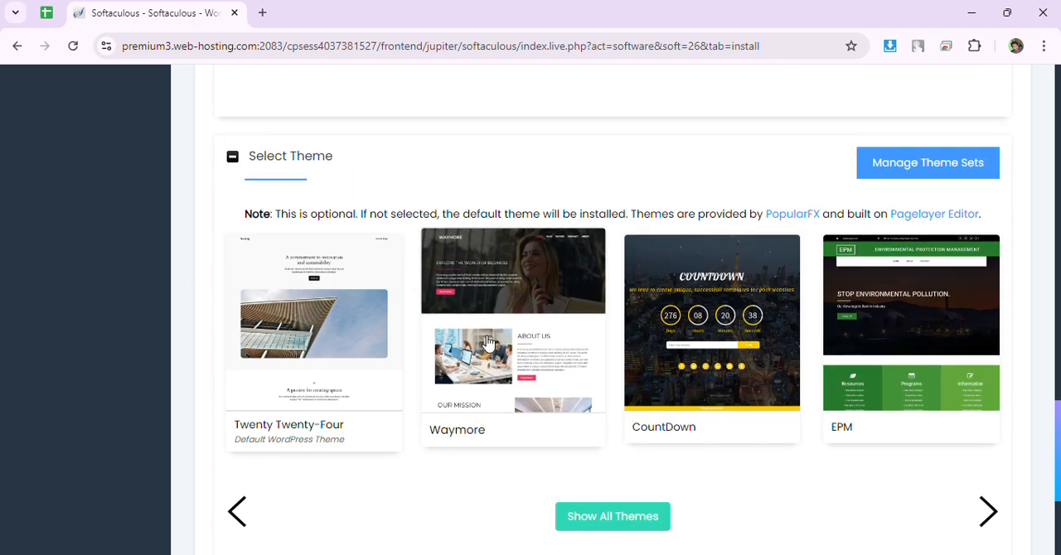
{"action": "scroll", "coordinate": [488, 341], "scroll_direction": "down", "scroll_amount": 3}
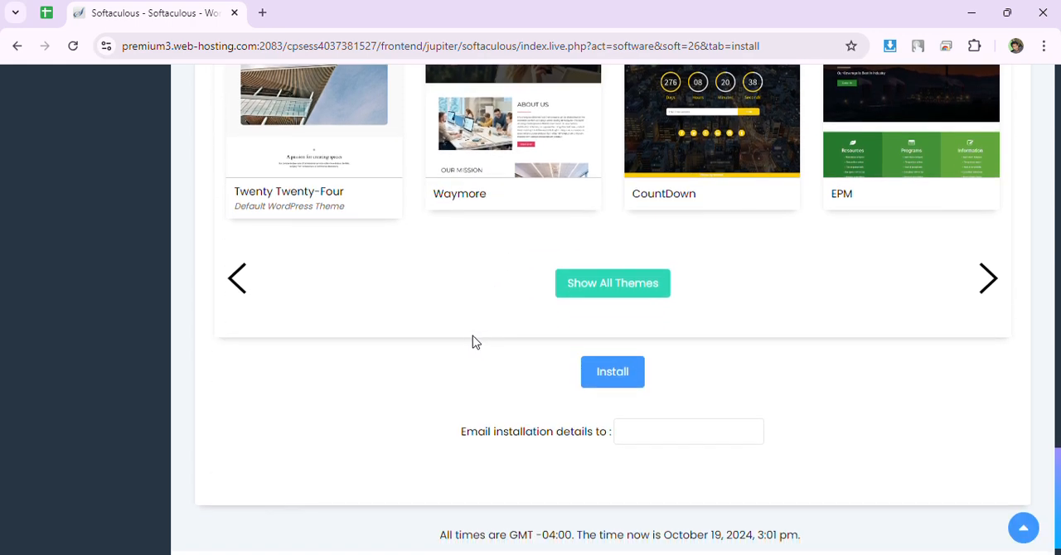
Examine the optional field for emailing the installation details at the end of the form, leaving it empty.
{"action": "scroll", "coordinate": [472, 338], "scroll_direction": "down", "scroll_amount": 1}
{"action": "left_click", "coordinate": [653, 403]}
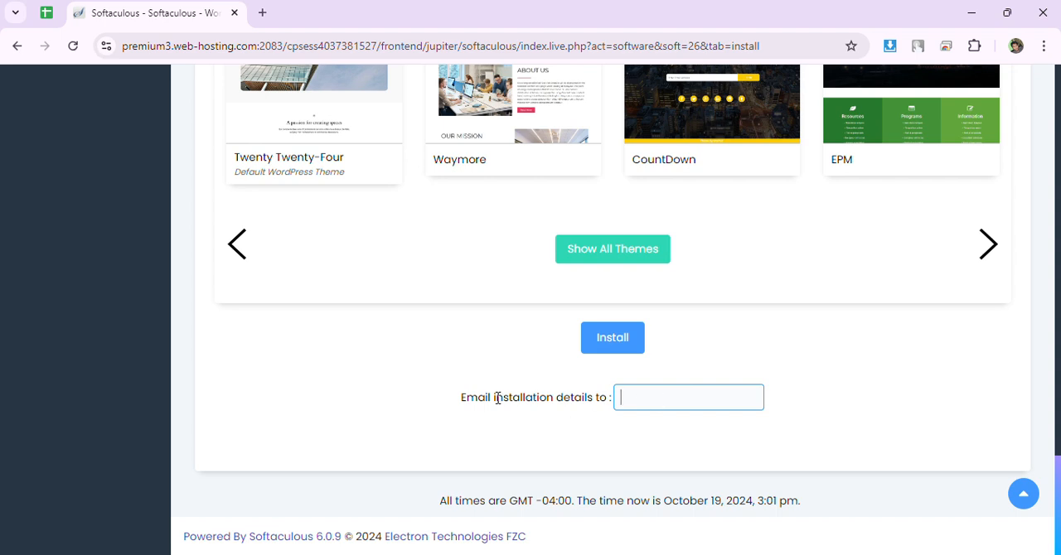
{"action": "left_click_drag", "start_coordinate": [462, 402], "coordinate": [606, 416]}
{"action": "left_click", "coordinate": [636, 400]}
{"action": "left_click", "coordinate": [824, 398]}
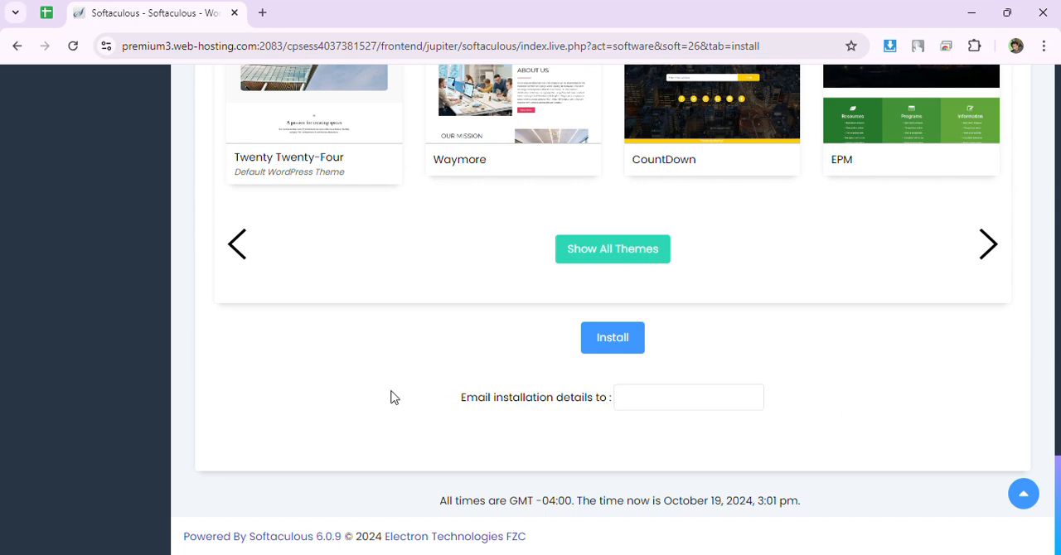
Review the completed installation form from Software Setup through the site, admin account, advanced and theme sections.
{"action": "scroll", "coordinate": [396, 395], "scroll_direction": "up", "scroll_amount": 3}
{"action": "scroll", "coordinate": [398, 396], "scroll_direction": "down", "scroll_amount": 3}
{"action": "scroll", "coordinate": [418, 346], "scroll_direction": "up", "scroll_amount": 2}
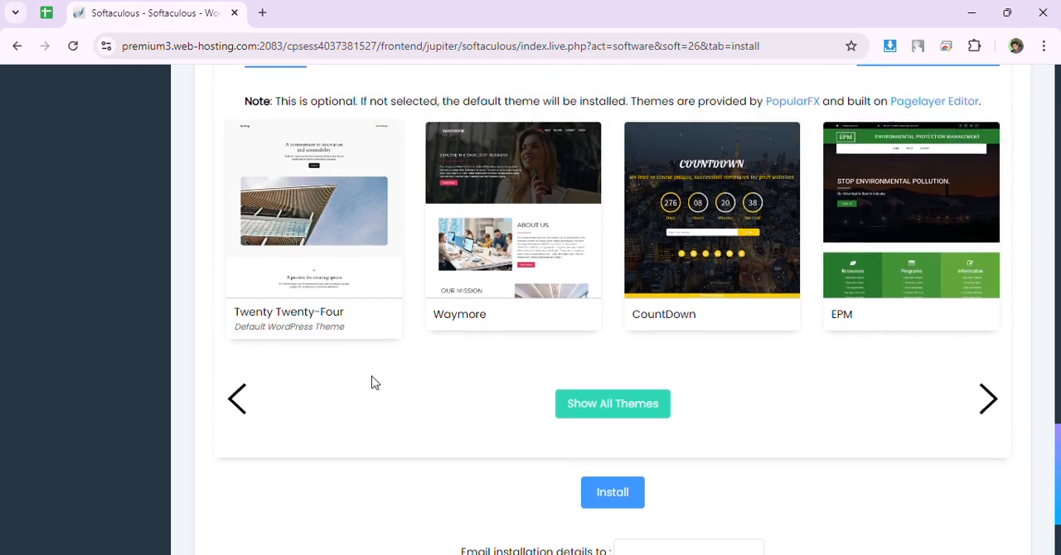
{"action": "scroll", "coordinate": [371, 383], "scroll_direction": "up", "scroll_amount": 10}
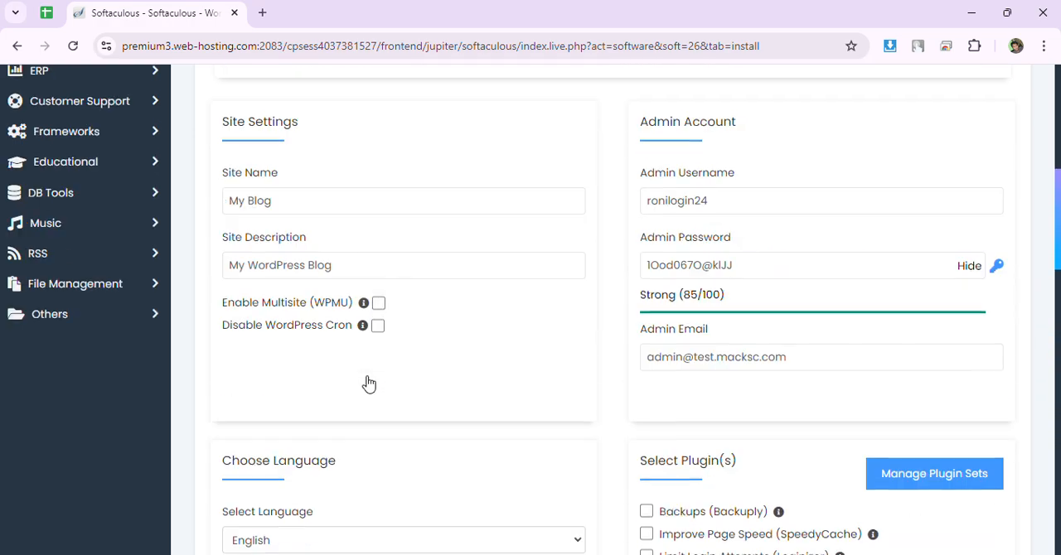
{"action": "scroll", "coordinate": [369, 384], "scroll_direction": "up", "scroll_amount": 5}
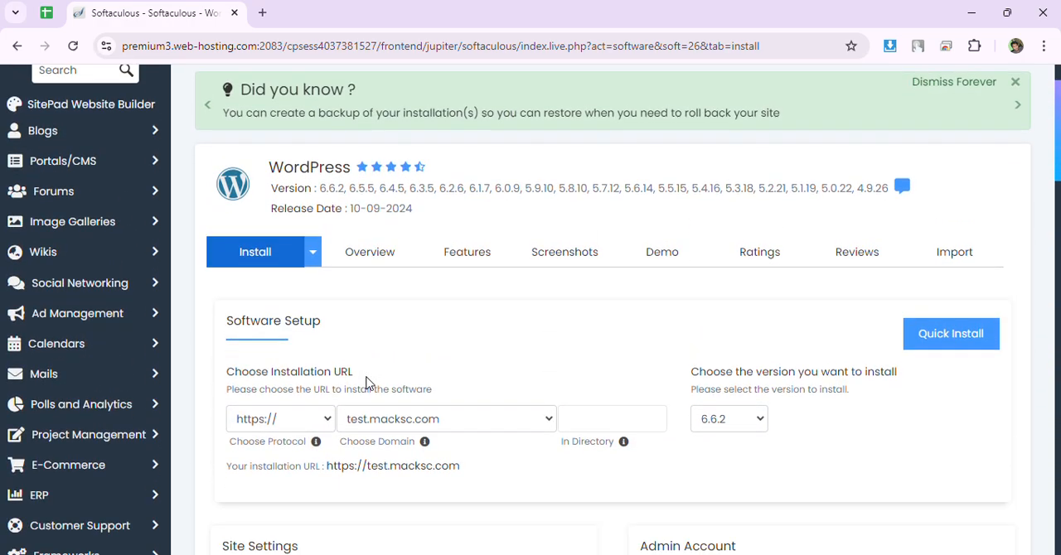
{"action": "scroll", "coordinate": [485, 328], "scroll_direction": "down", "scroll_amount": 2}
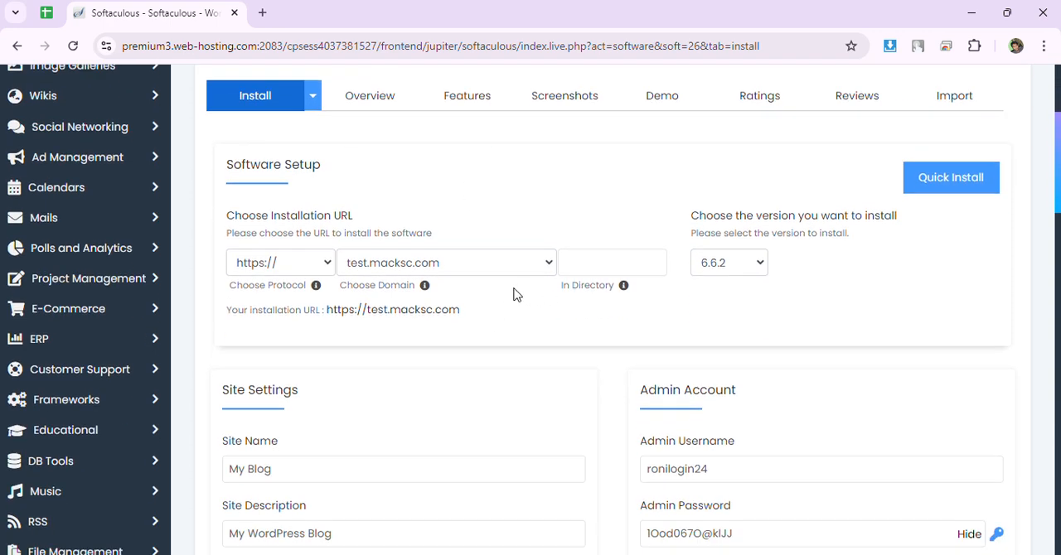
{"action": "scroll", "coordinate": [522, 299], "scroll_direction": "down", "scroll_amount": 2}
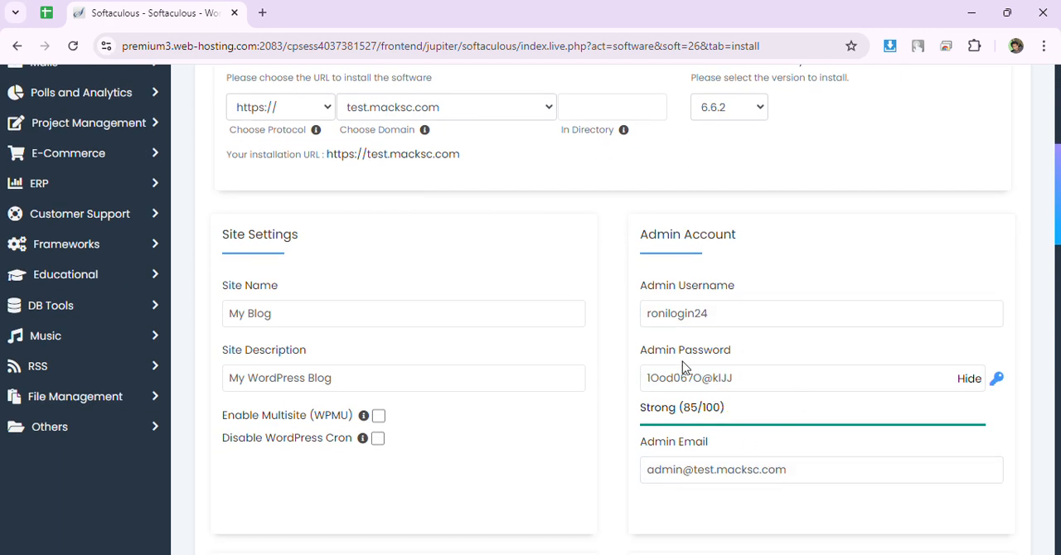
{"action": "scroll", "coordinate": [711, 379], "scroll_direction": "down", "scroll_amount": 10}
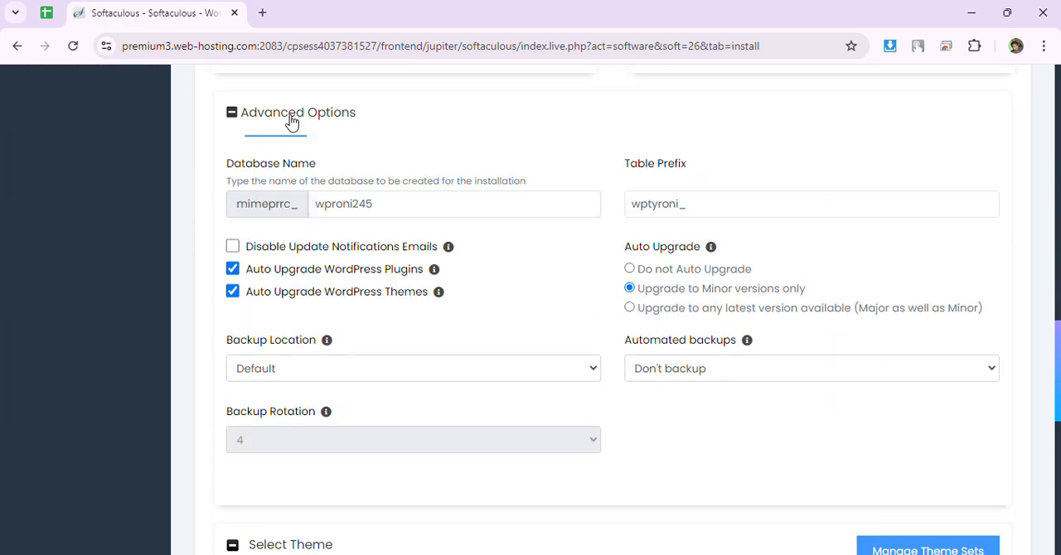
{"action": "scroll", "coordinate": [557, 239], "scroll_direction": "down", "scroll_amount": 3}
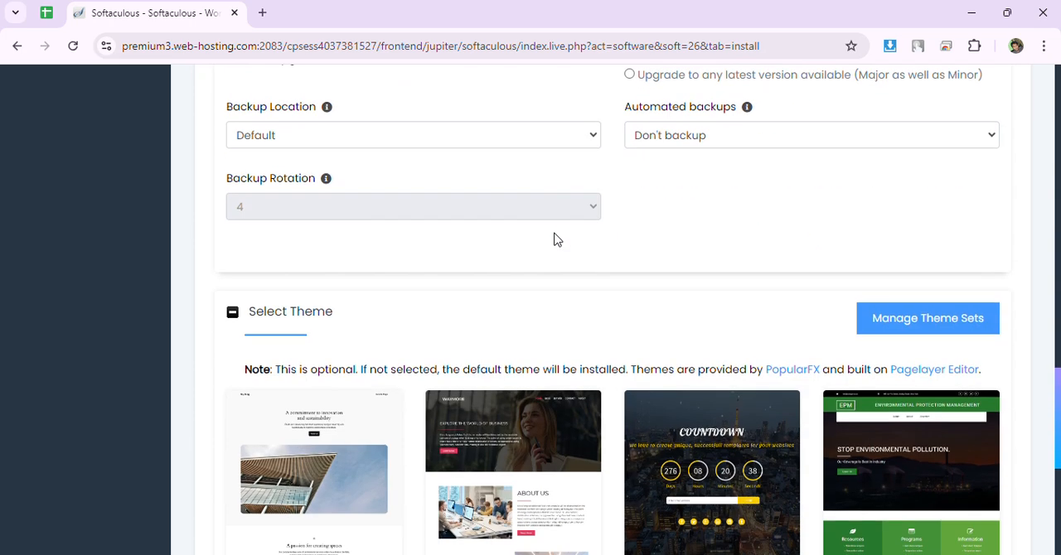
{"action": "scroll", "coordinate": [557, 239], "scroll_direction": "down", "scroll_amount": 5}
Leave the installation details email empty and start the WordPress installation with the configured settings.
{"action": "left_click", "coordinate": [670, 386]}
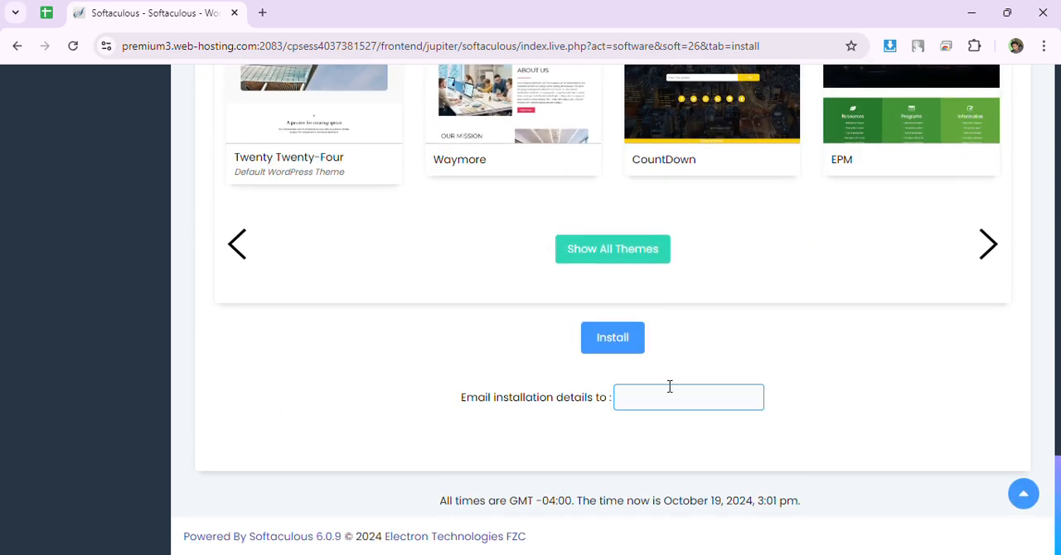
{"action": "left_click_drag", "start_coordinate": [390, 407], "coordinate": [580, 422]}
{"action": "left_click", "coordinate": [808, 396]}
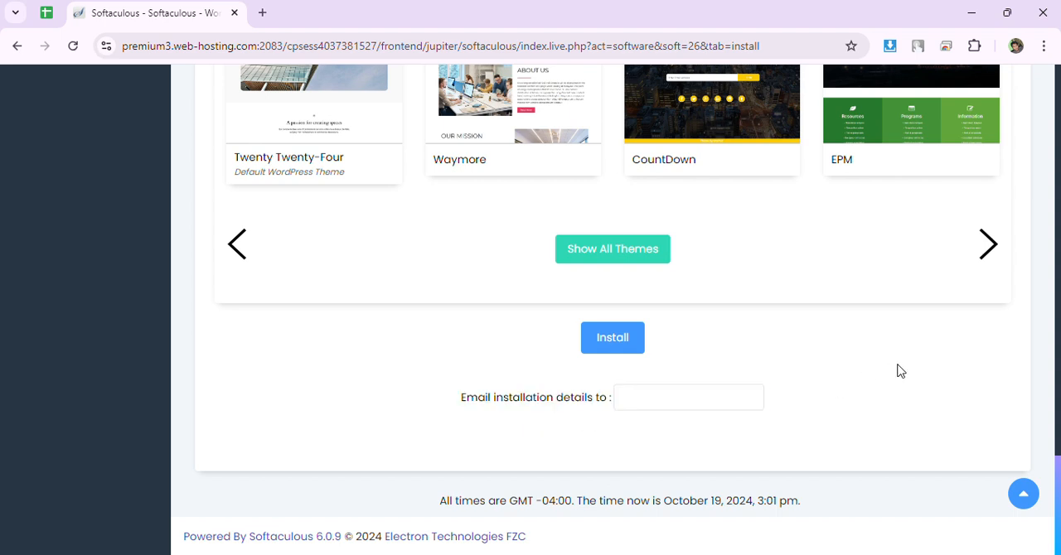
{"action": "left_click", "coordinate": [657, 400]}
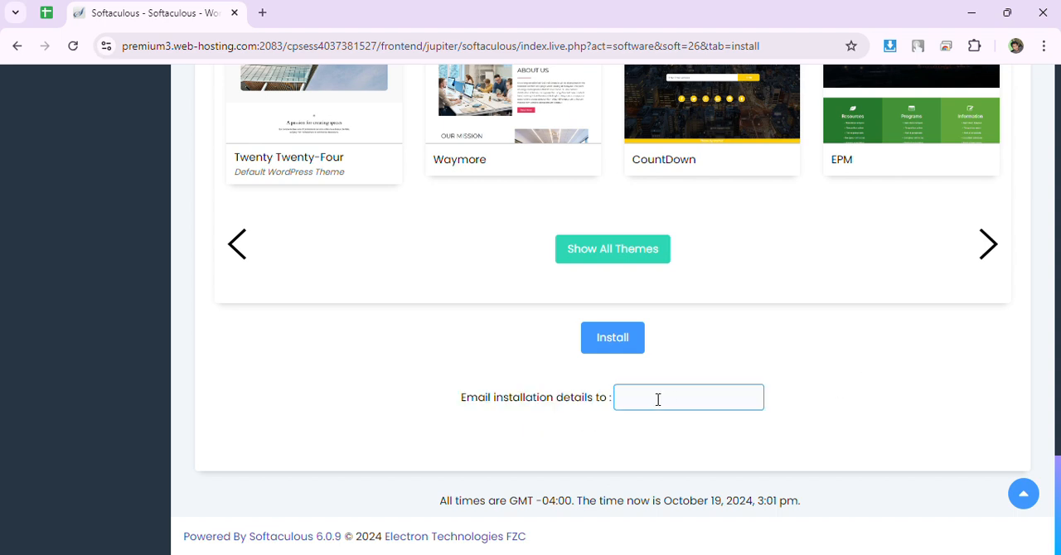
{"action": "left_click", "coordinate": [609, 339]}
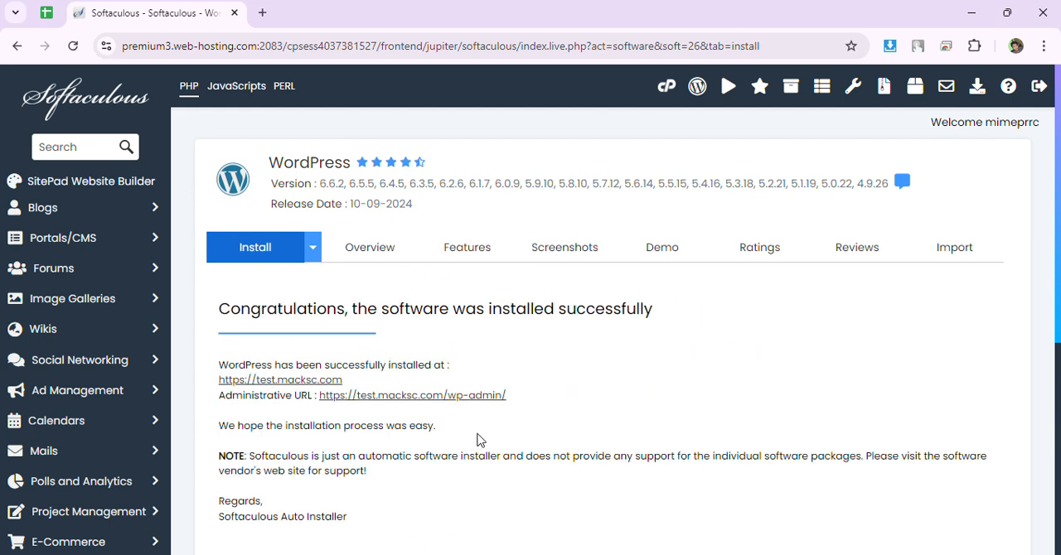
Open the new site's administrative URL, test.macksc.com/wp-admin/, in a separate browser tab.
{"action": "left_click_drag", "start_coordinate": [522, 396], "coordinate": [315, 396]}
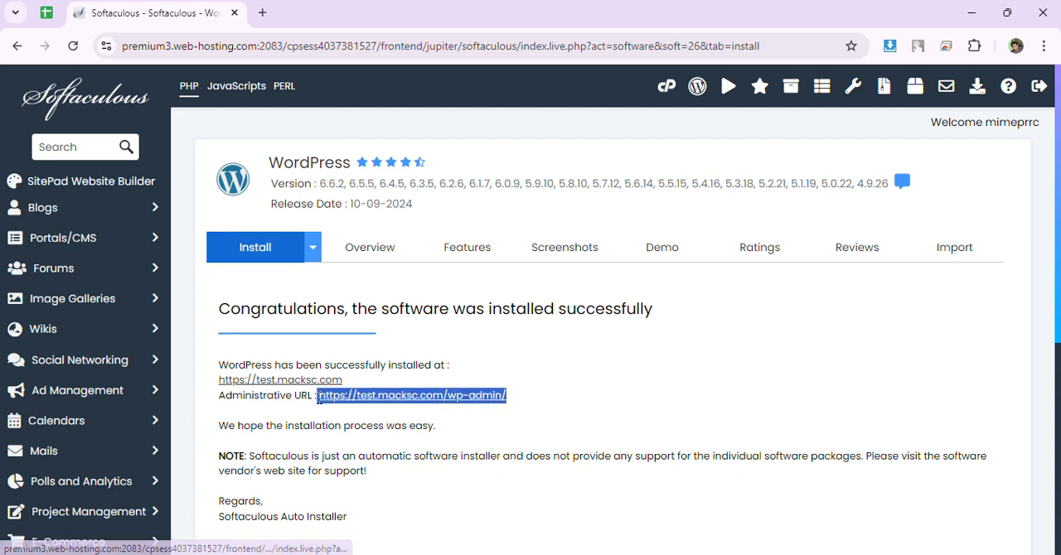
{"action": "middle_click", "coordinate": [373, 399]}
{"action": "left_click", "coordinate": [301, 10]}
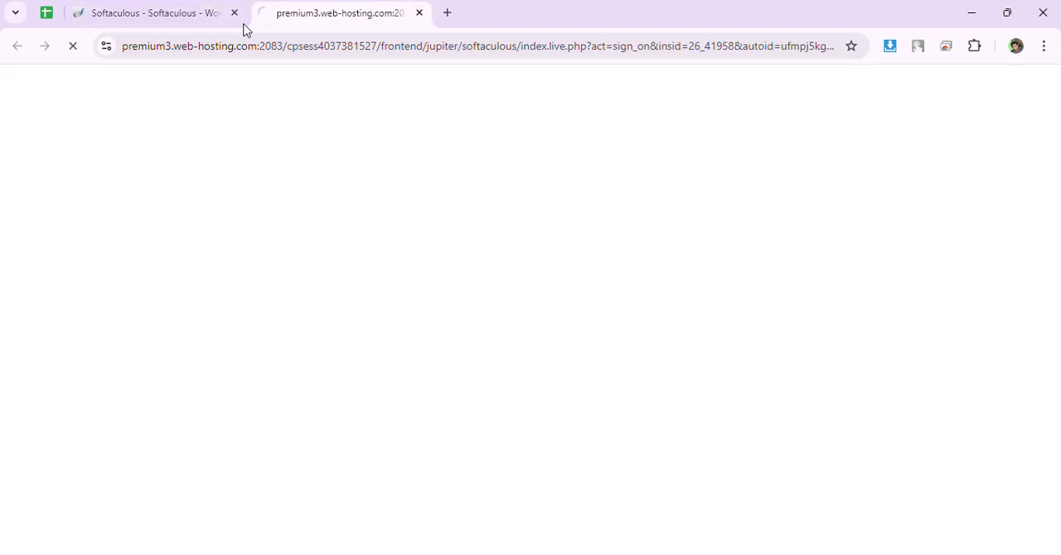
Return to the Softaculous installation page and open the test.macksc.com front page in a separate browser tab.
{"action": "left_click", "coordinate": [223, 15]}
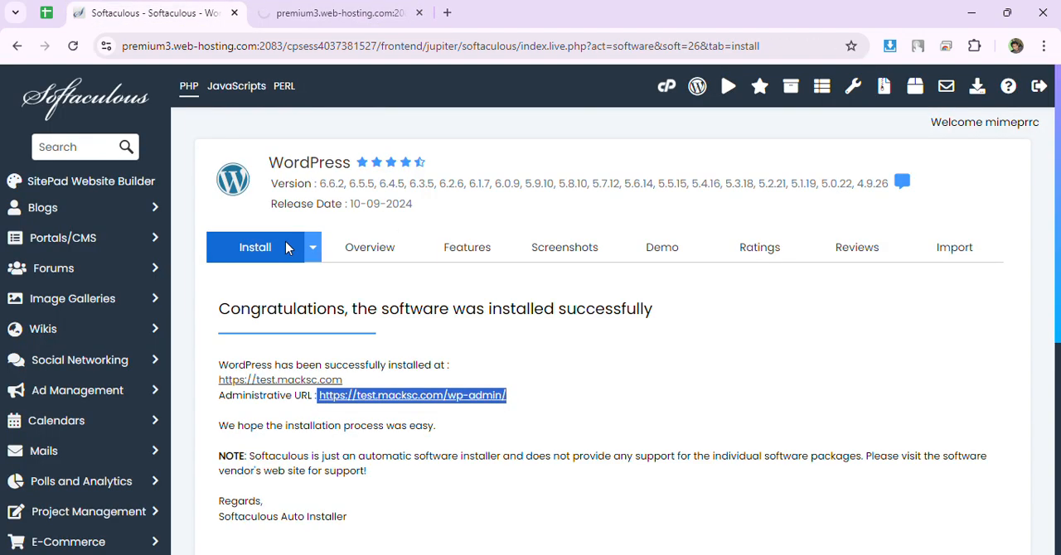
{"action": "middle_click", "coordinate": [295, 383]}
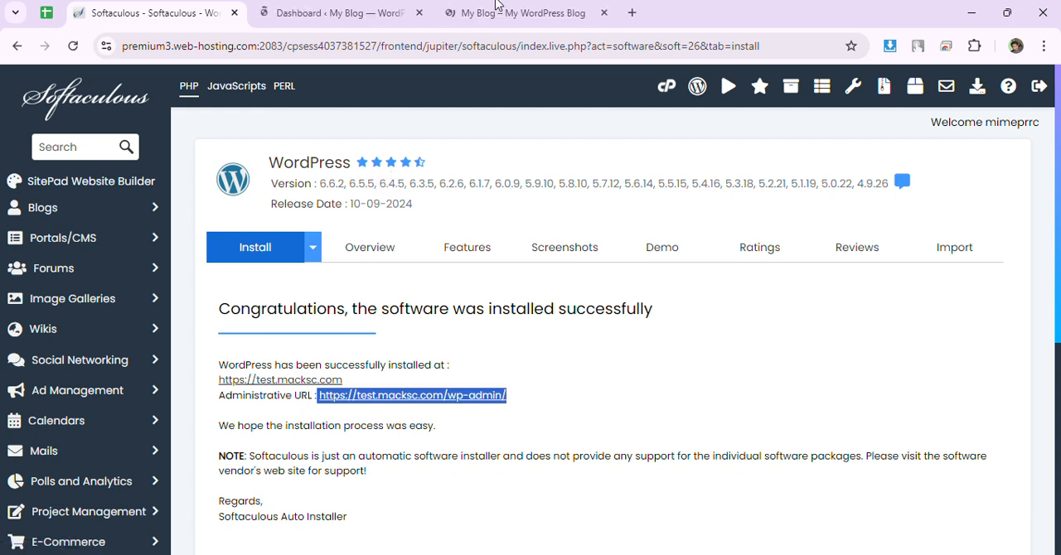
{"action": "middle_click", "coordinate": [291, 396]}
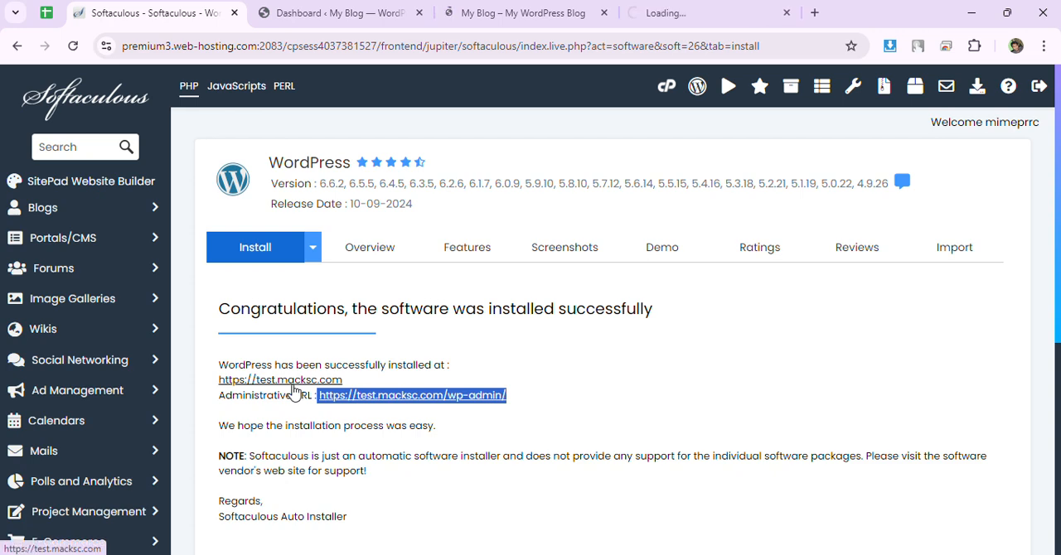
{"action": "left_click", "coordinate": [742, 12]}
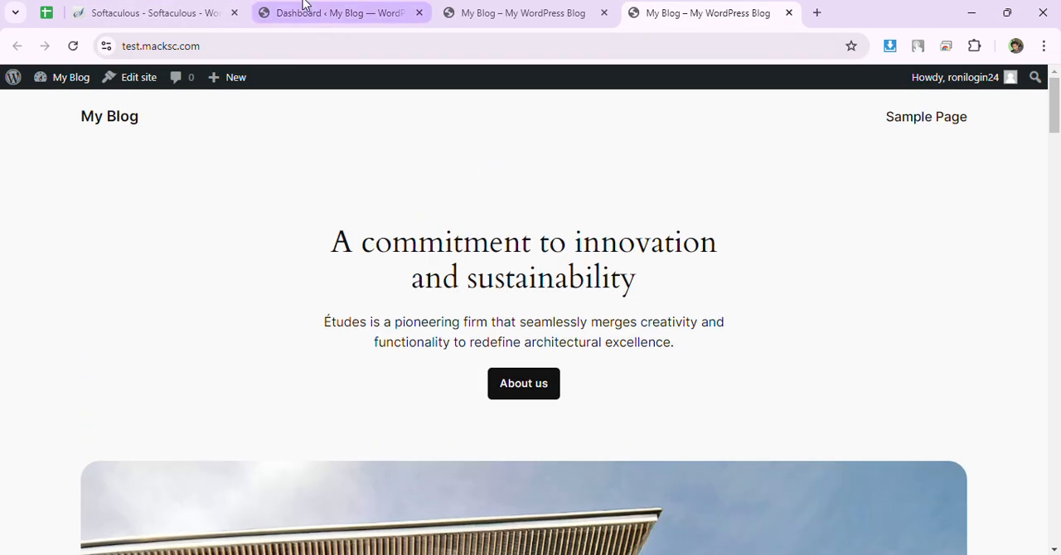
Examine the new site's WordPress dashboard and its public front page in turn.
{"action": "left_click", "coordinate": [309, 11]}
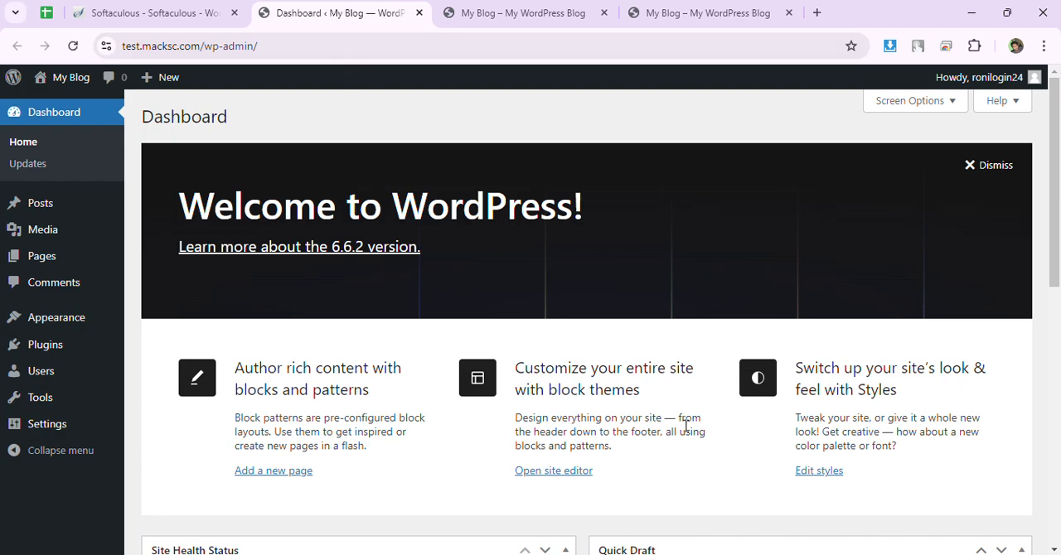
{"action": "scroll", "coordinate": [686, 425], "scroll_direction": "down", "scroll_amount": 5}
{"action": "scroll", "coordinate": [547, 421], "scroll_direction": "up", "scroll_amount": 5}
{"action": "left_click", "coordinate": [695, 14]}
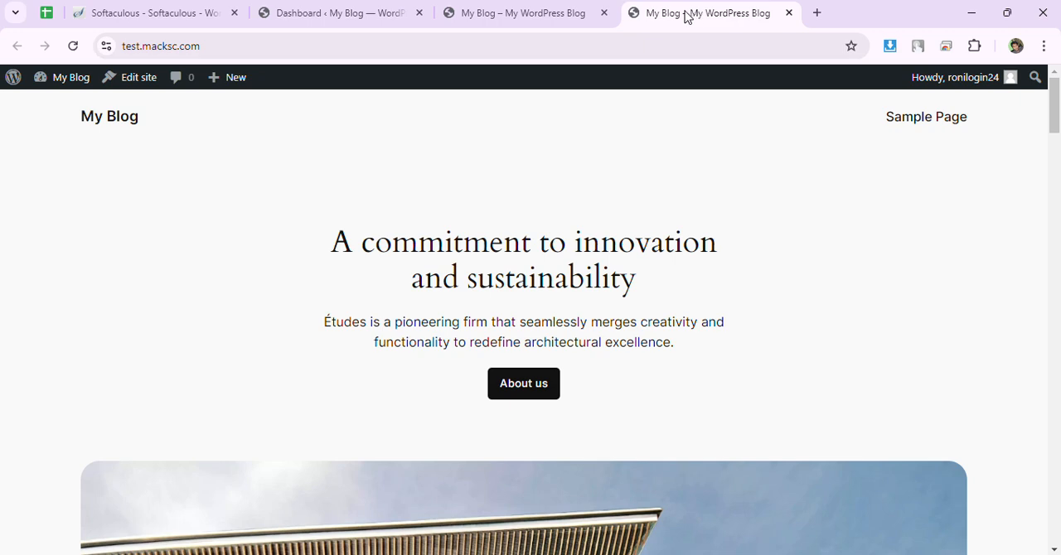
{"action": "left_click", "coordinate": [331, 8]}
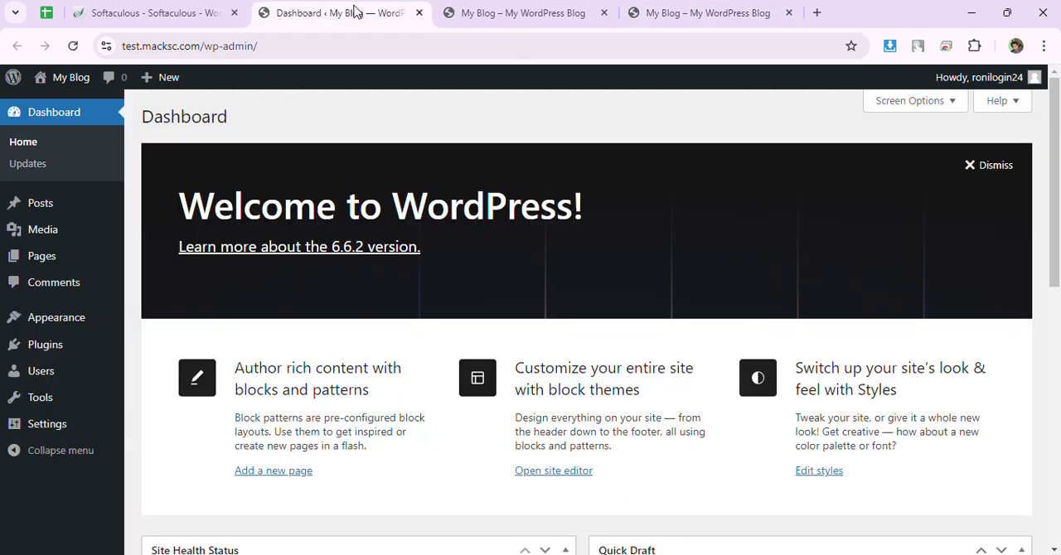
{"action": "left_click", "coordinate": [726, 10]}
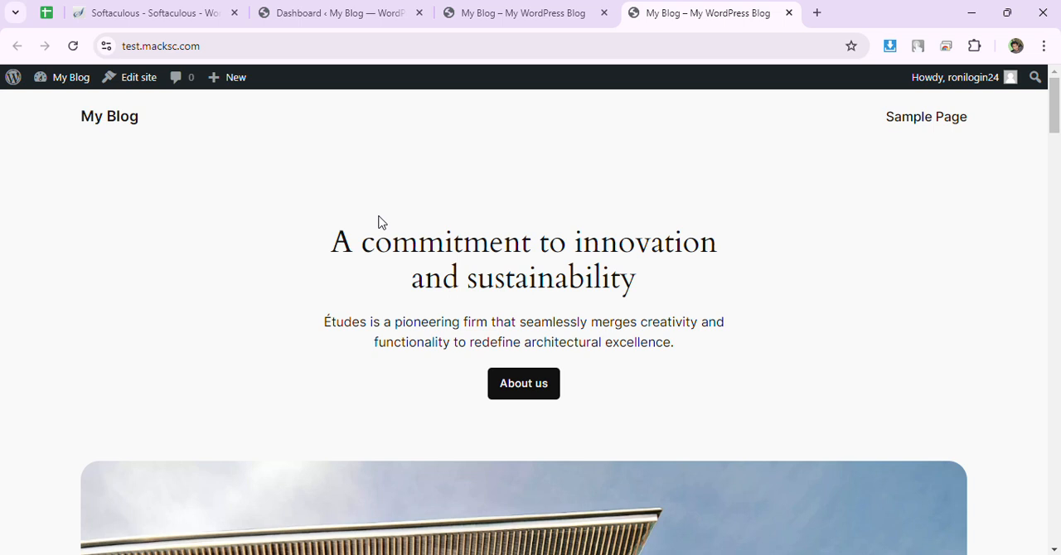